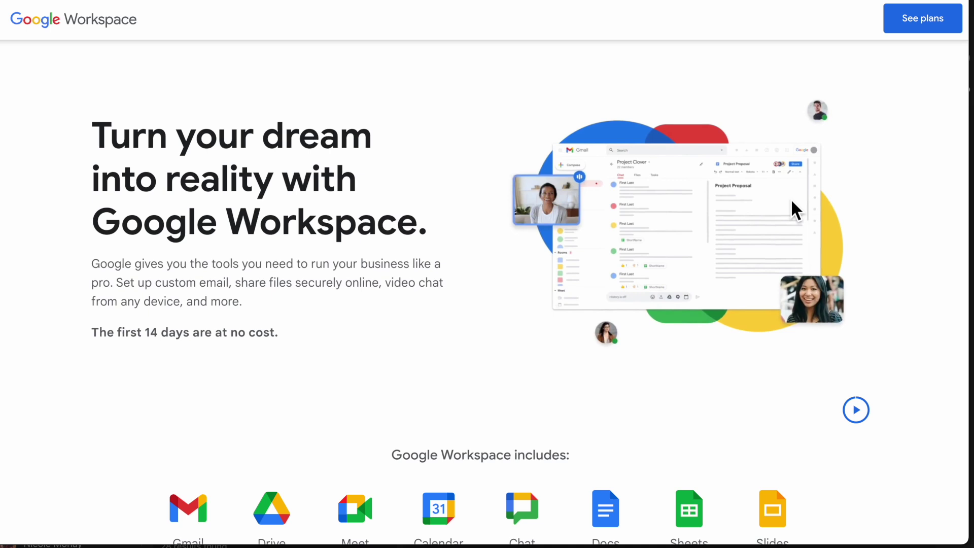
# Step: Begin the Business Standard sign-up from its pricing card
pyautogui.scroll(-7, 791, 200)
pyautogui.scroll(-4, 791, 199)
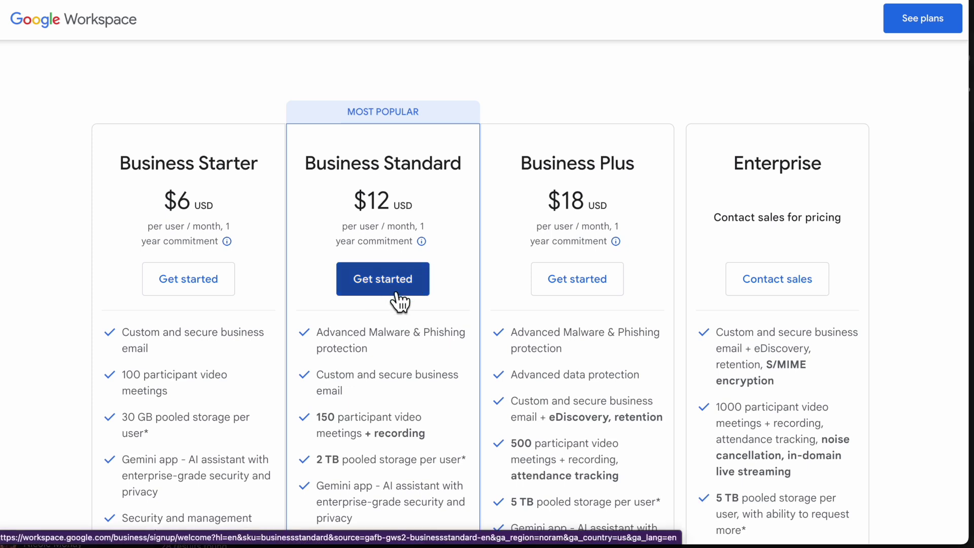
pyautogui.click(396, 291)
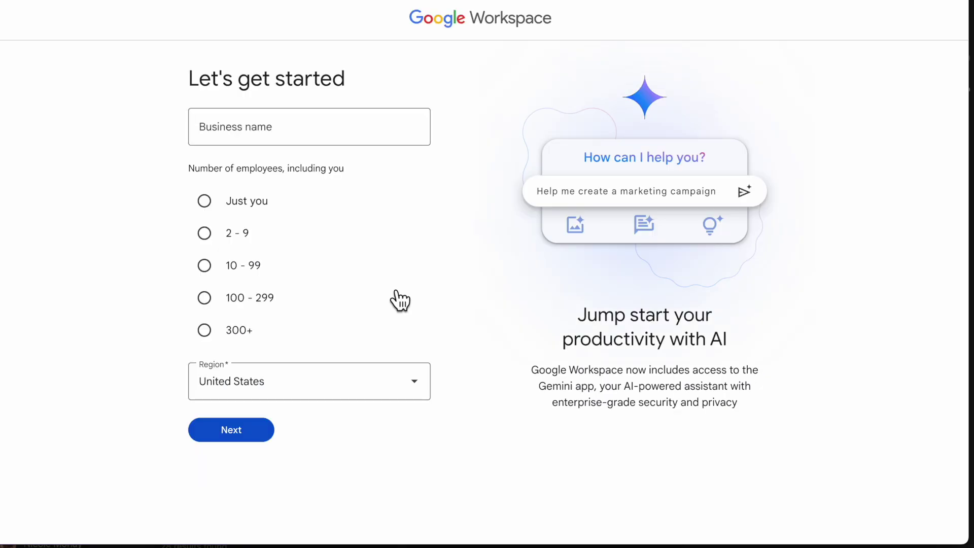
# Step: Enter 'Your Business Name' as the business name and choose 2 - 9 employees
pyautogui.click(280, 127)
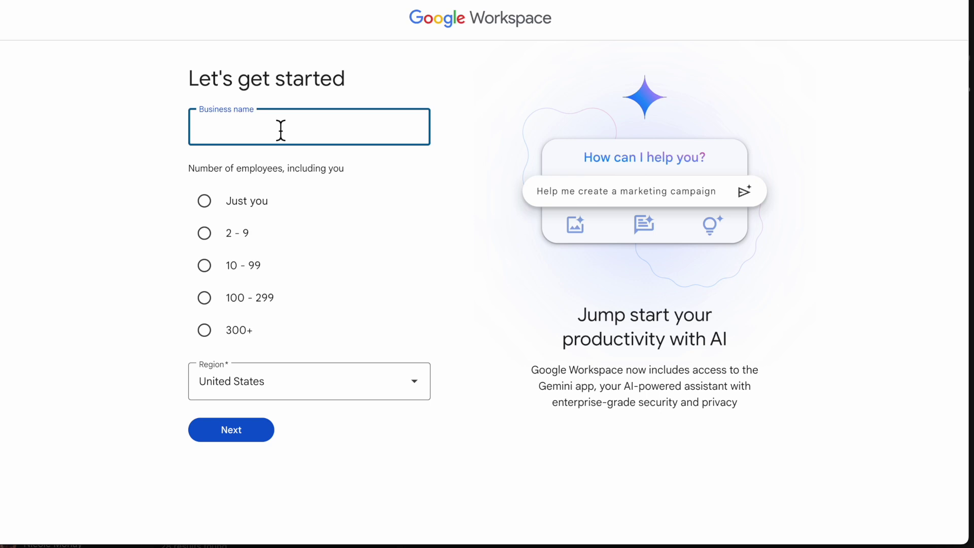
pyautogui.write('Your Business Name')
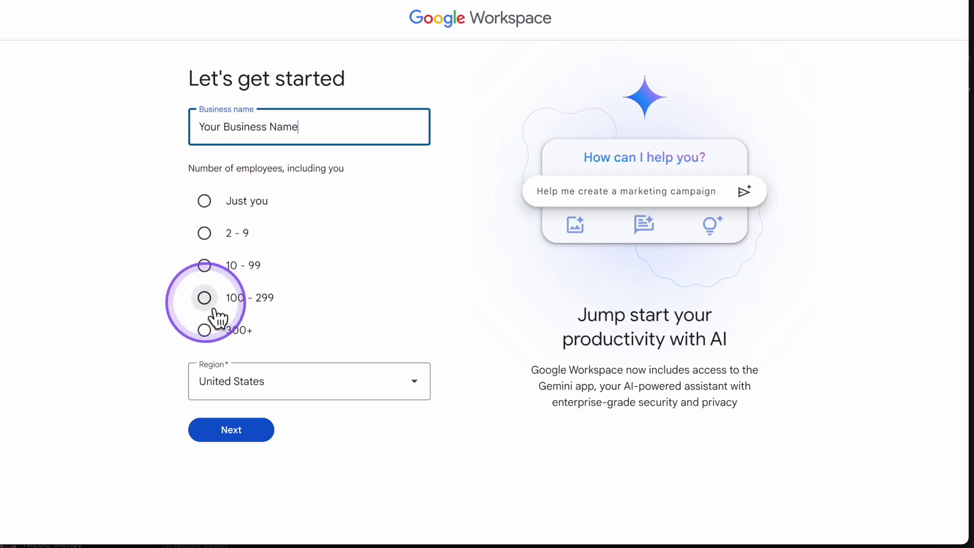
pyautogui.click(220, 249)
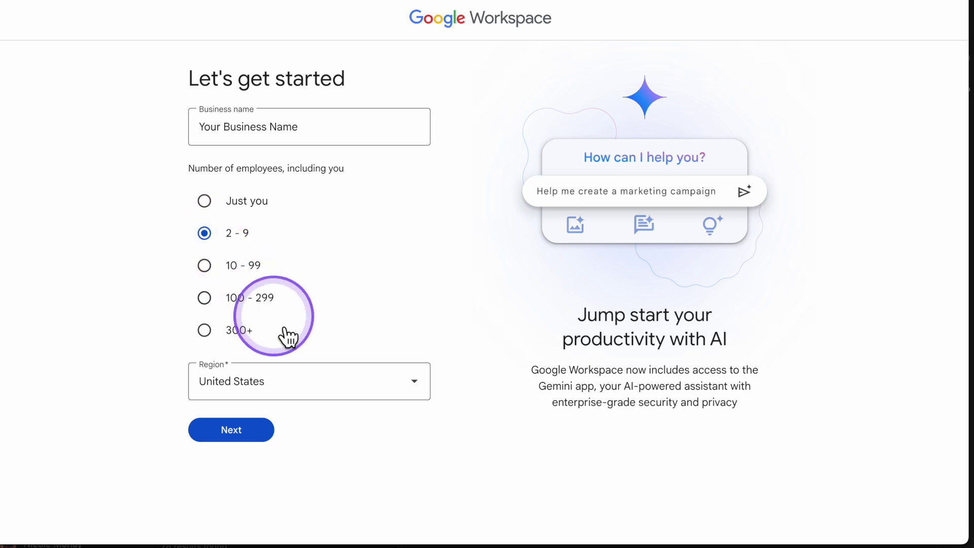
# Step: On the contact info step, enter the admin's first and last name and go to the current email field
pyautogui.click(244, 434)
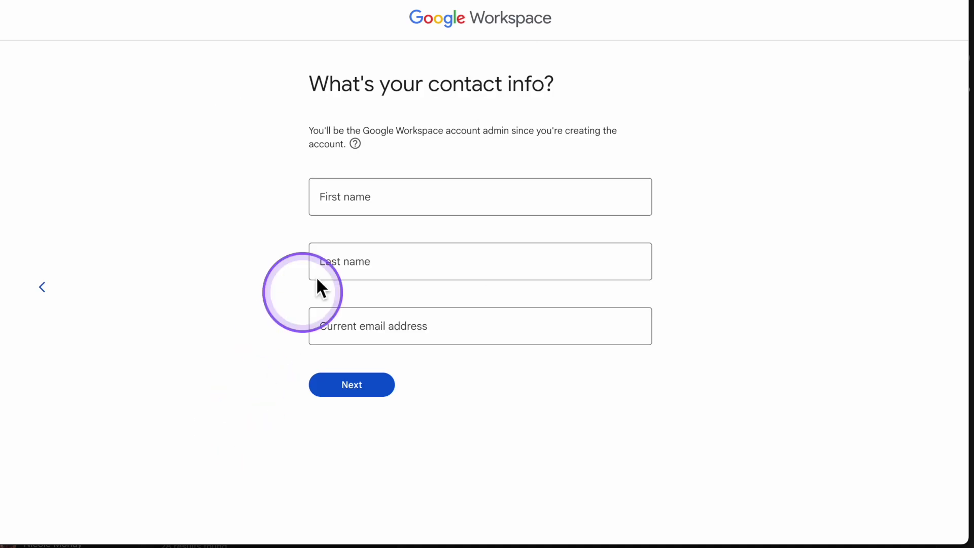
pyautogui.click(350, 208)
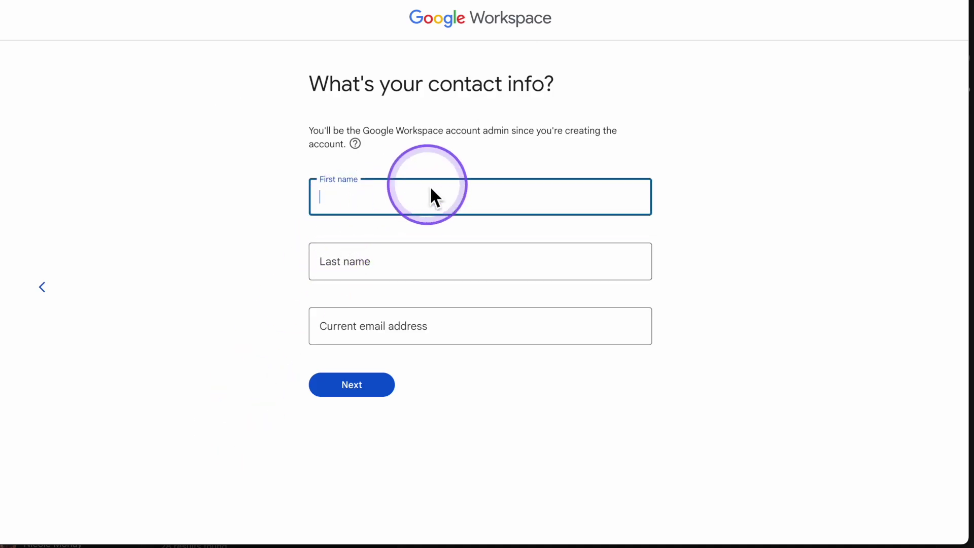
pyautogui.write('Jane')
pyautogui.click(389, 253)
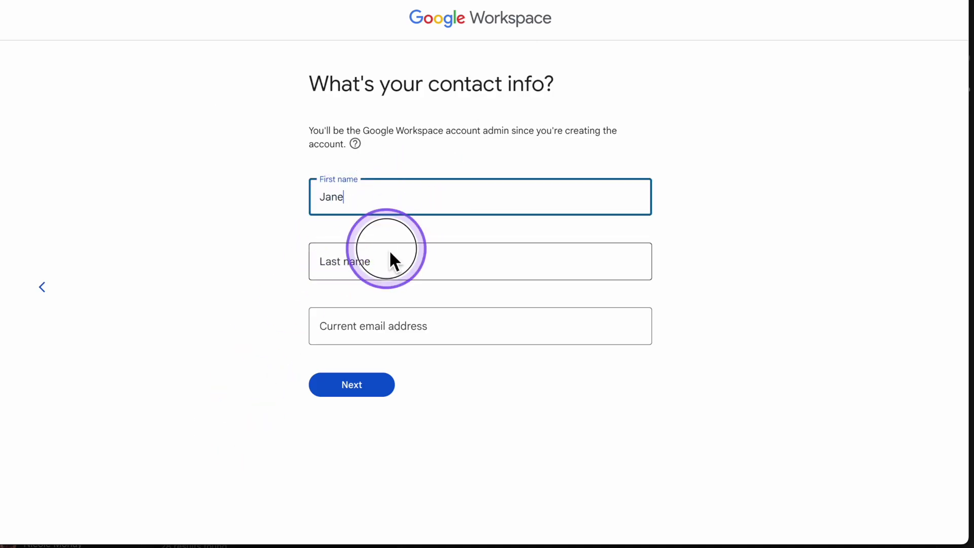
pyautogui.write('Doe')
pyautogui.click(391, 327)
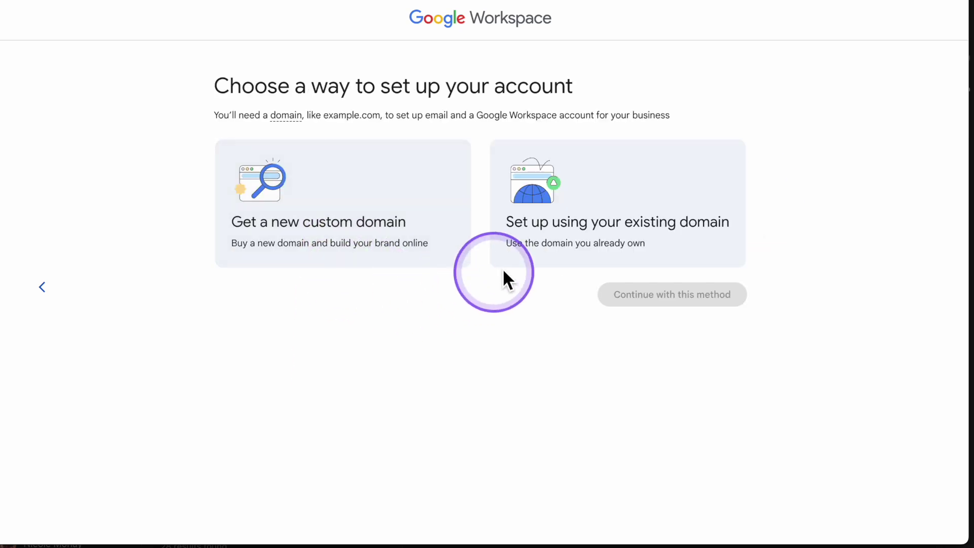
# Step: Choose existing-domain setup and confirm shiftingten.com as the business domain
pyautogui.click(575, 239)
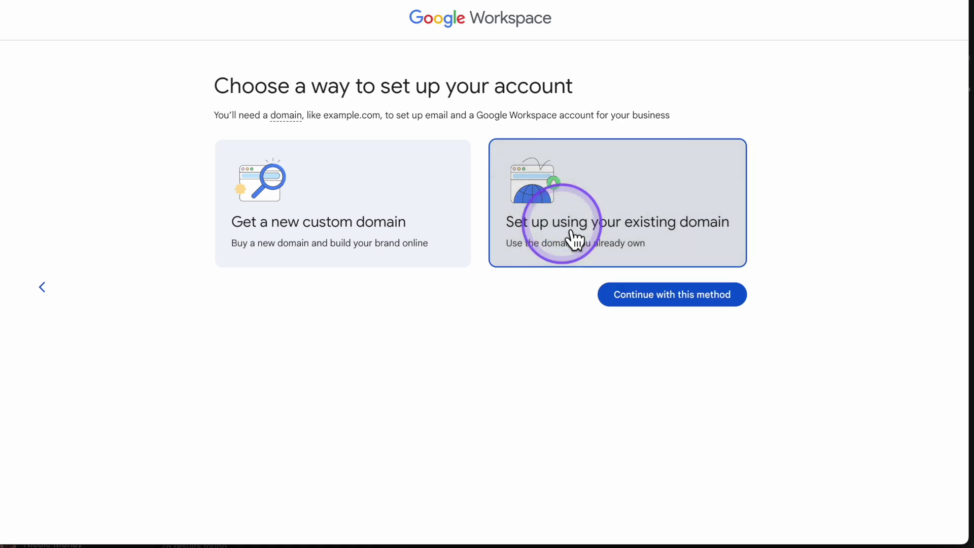
pyautogui.click(643, 304)
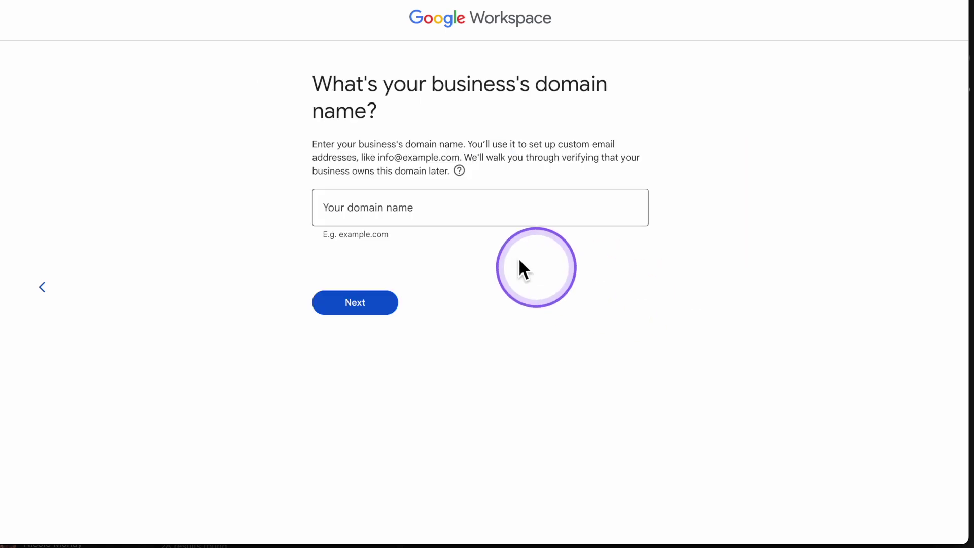
pyautogui.click(534, 218)
pyautogui.write('shiftingten.com')
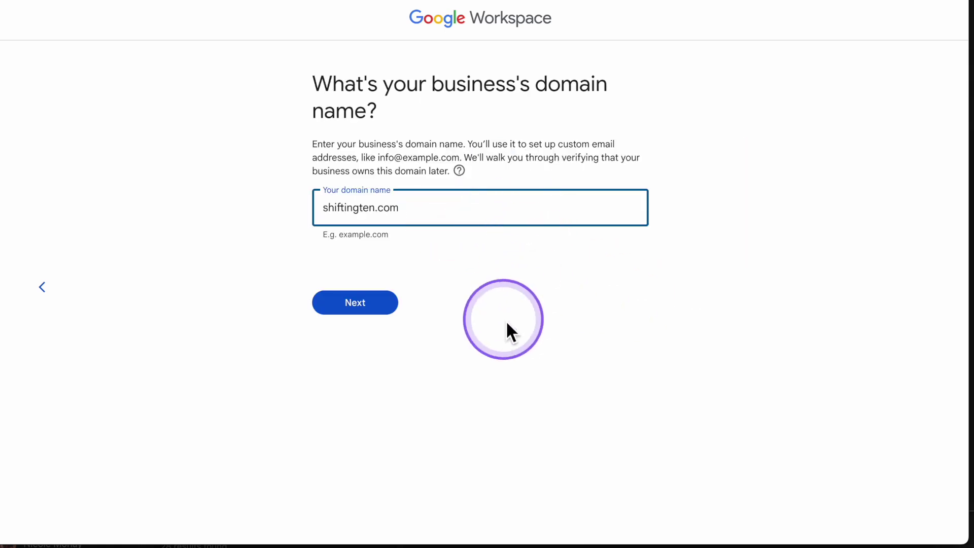
pyautogui.click(378, 305)
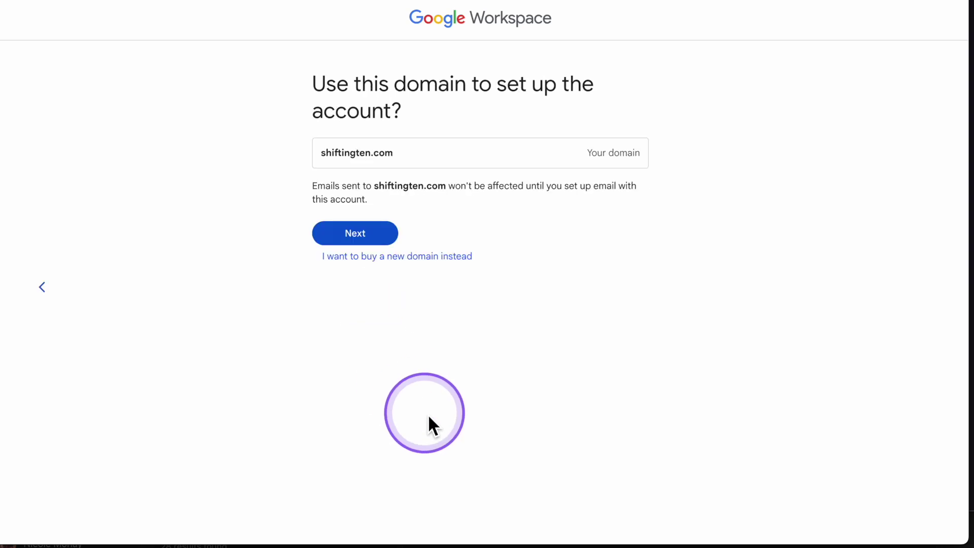
pyautogui.click(375, 239)
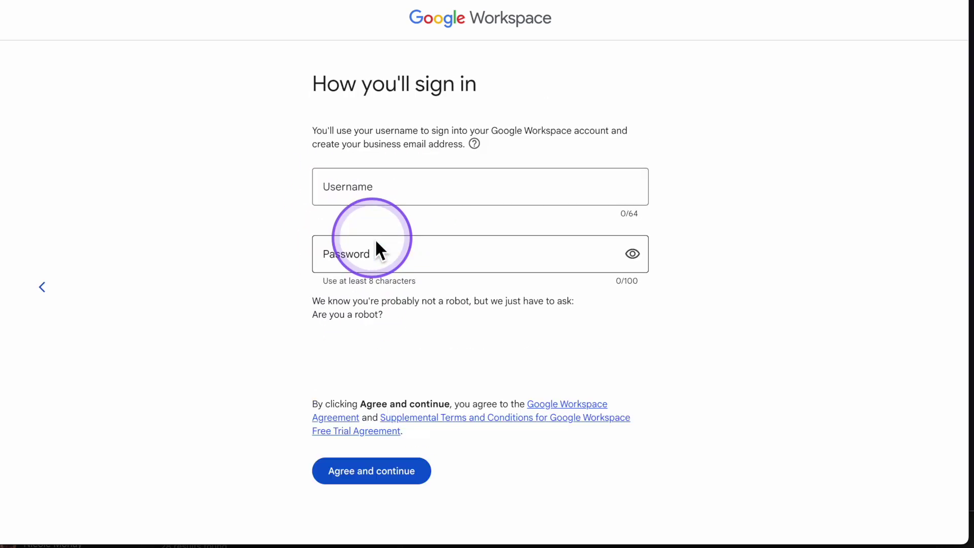
# Step: Enter the admin's sign-in username and move on to the password field
pyautogui.click(457, 186)
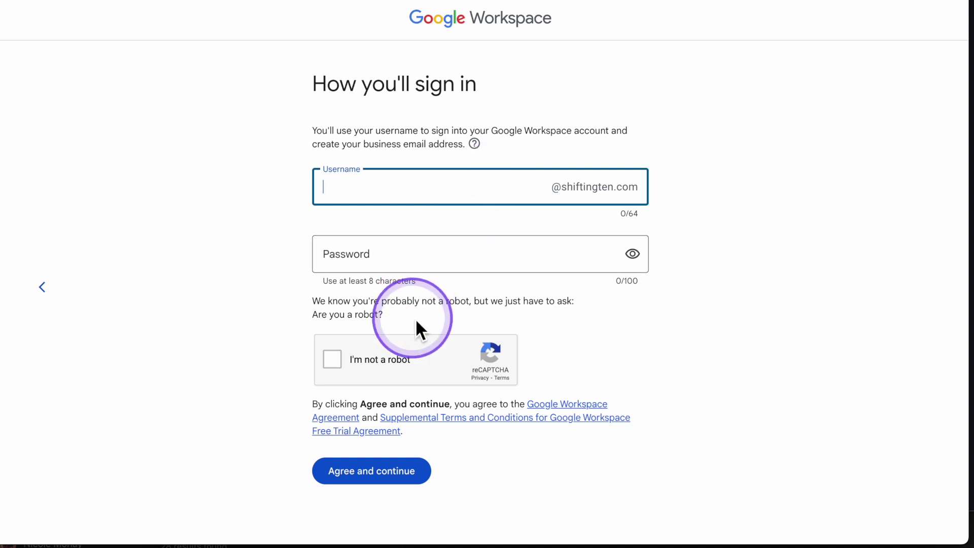
pyautogui.click(443, 263)
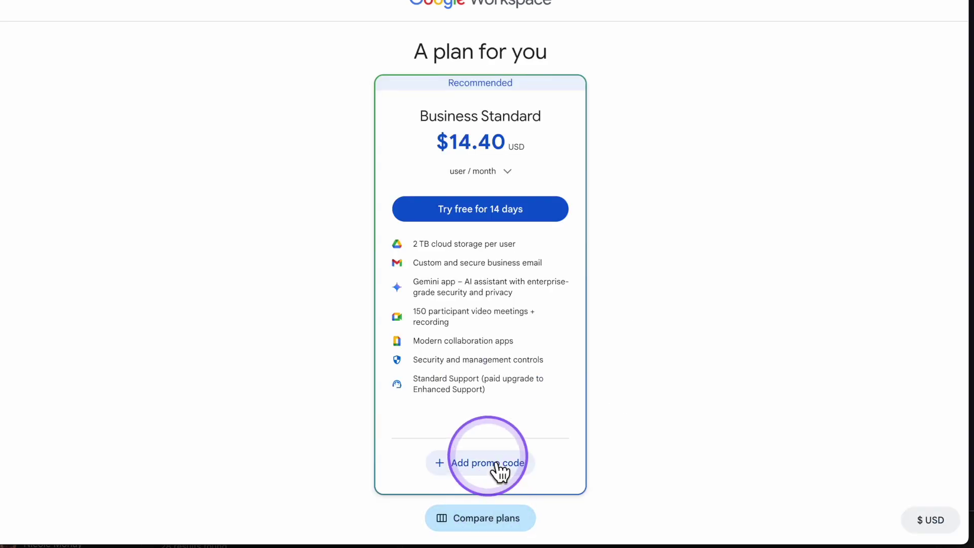
# Step: Paste and apply a promo code for 10% off Business Standard
pyautogui.click(469, 475)
pyautogui.hotkey('ctrl', 'v')
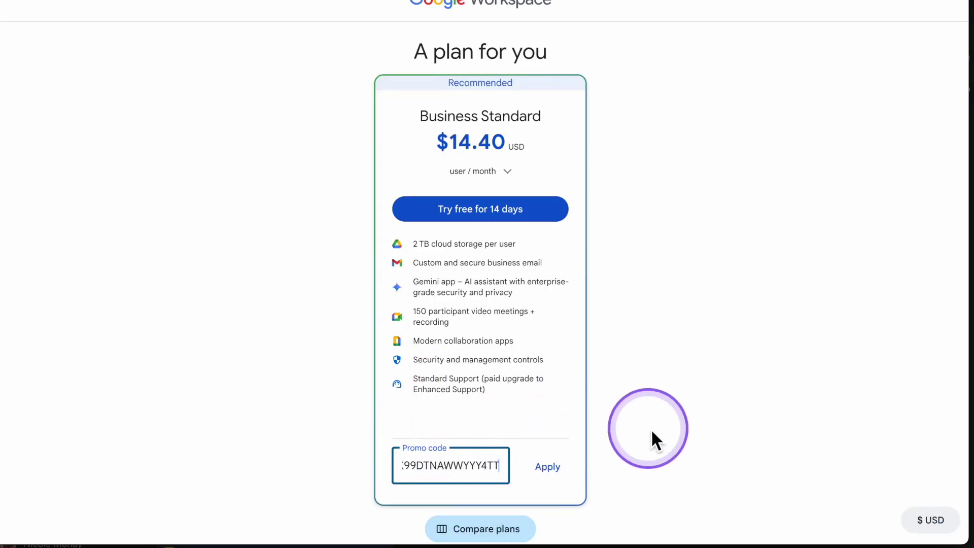
pyautogui.moveTo(502, 466); pyautogui.dragTo(375, 466)
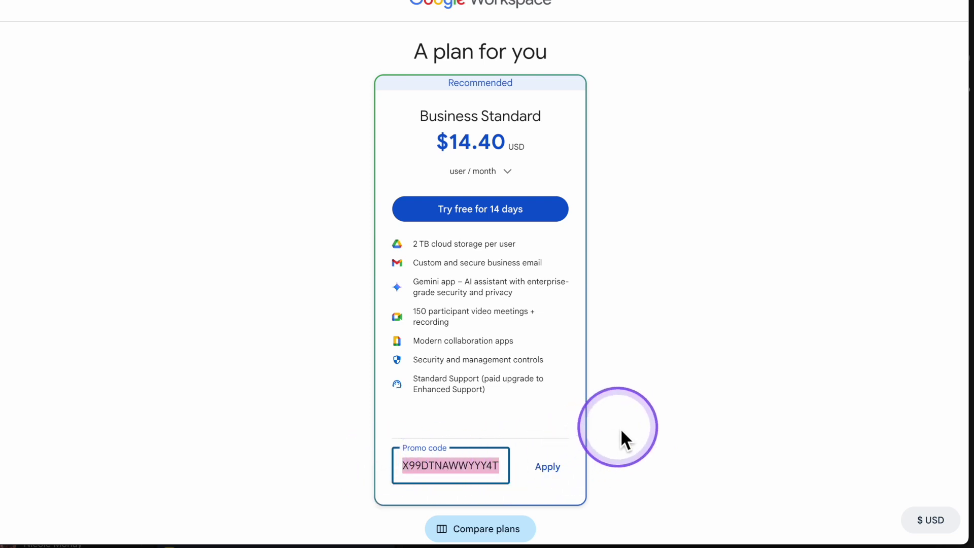
pyautogui.scroll(-1, 620, 428)
pyautogui.click(553, 457)
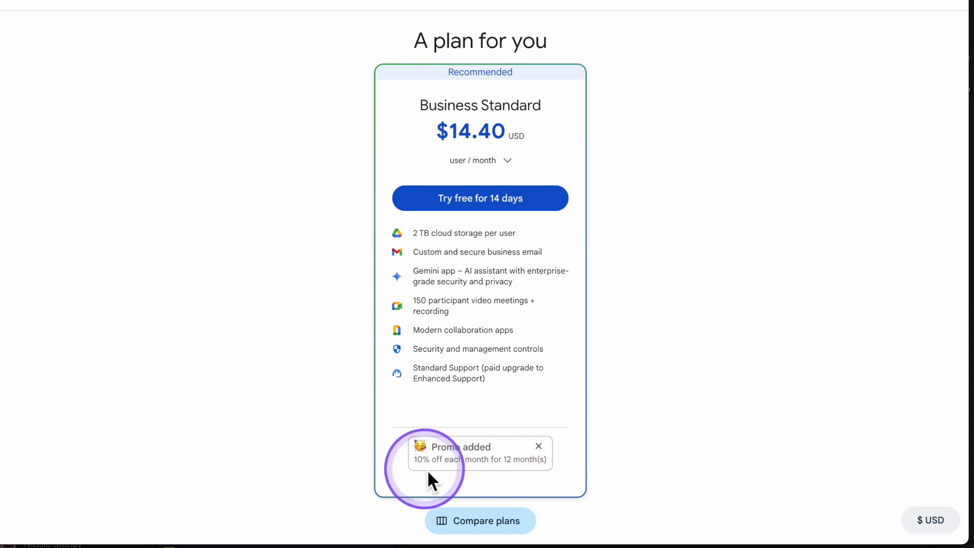
pyautogui.scroll(-1, 503, 476)
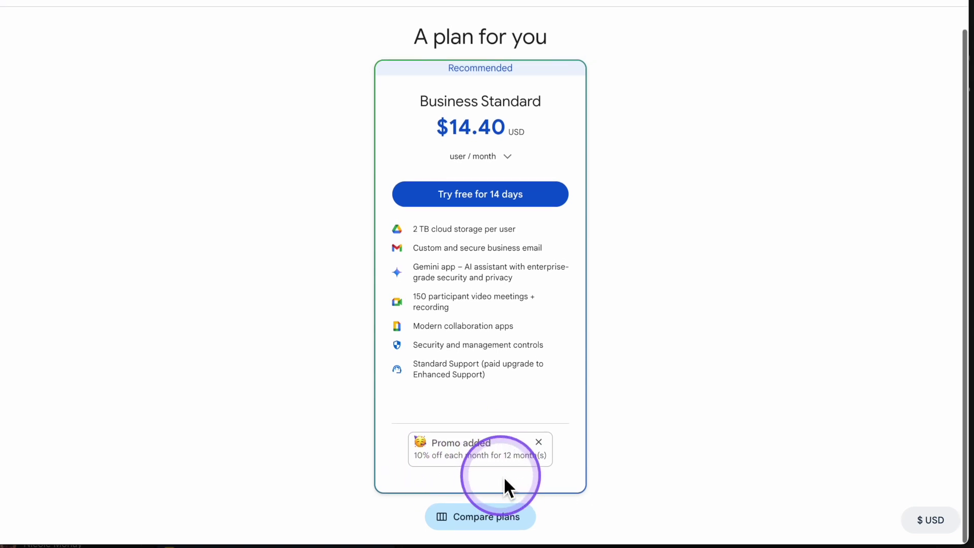
# Step: Start the 14-day free trial, fill in billing details and agree to complete checkout
pyautogui.click(498, 205)
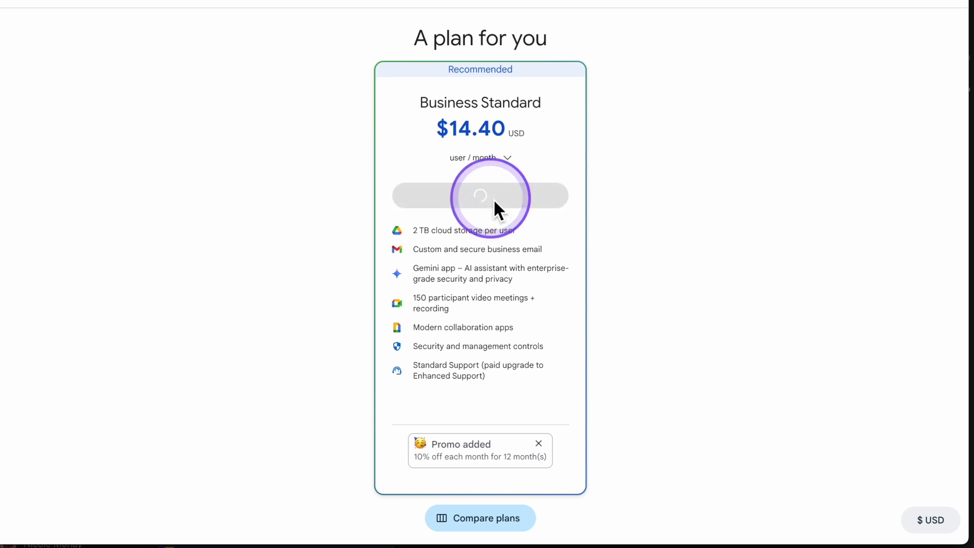
pyautogui.click(409, 205)
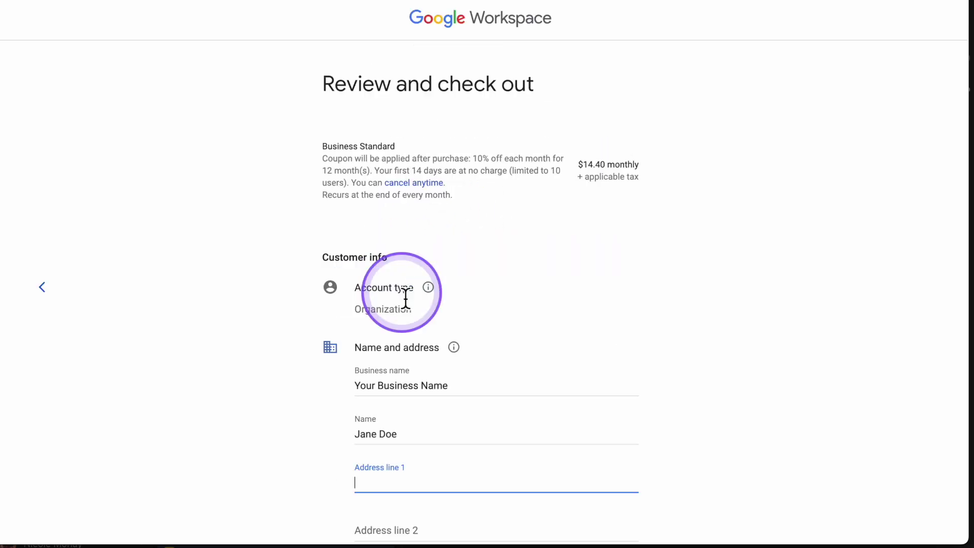
pyautogui.scroll(-4, 408, 337)
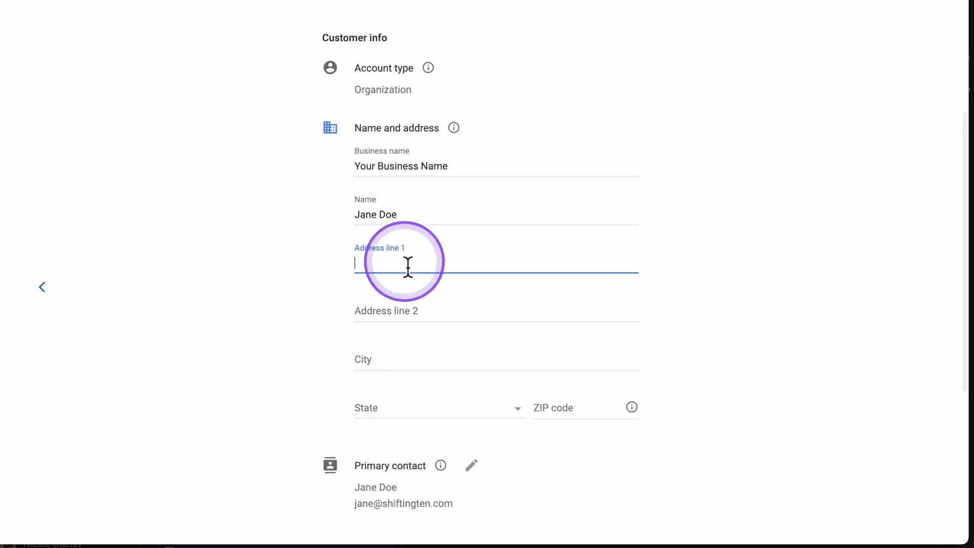
pyautogui.click(755, 237)
pyautogui.scroll(-5, 755, 236)
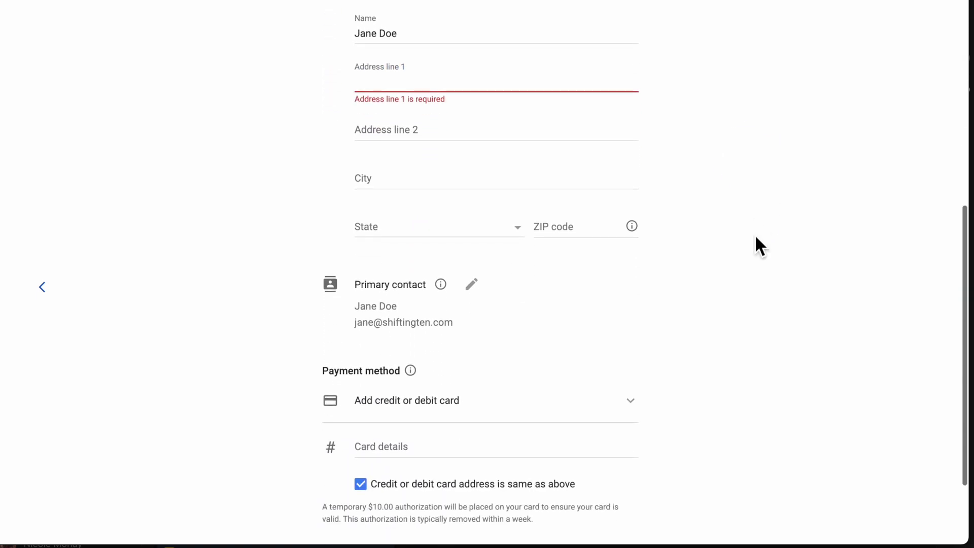
pyautogui.click(452, 507)
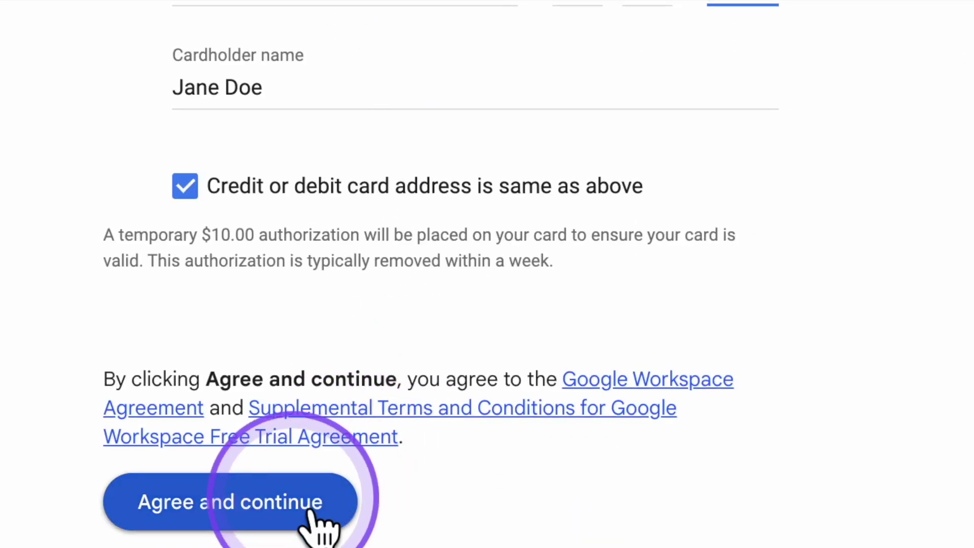
pyautogui.click(311, 513)
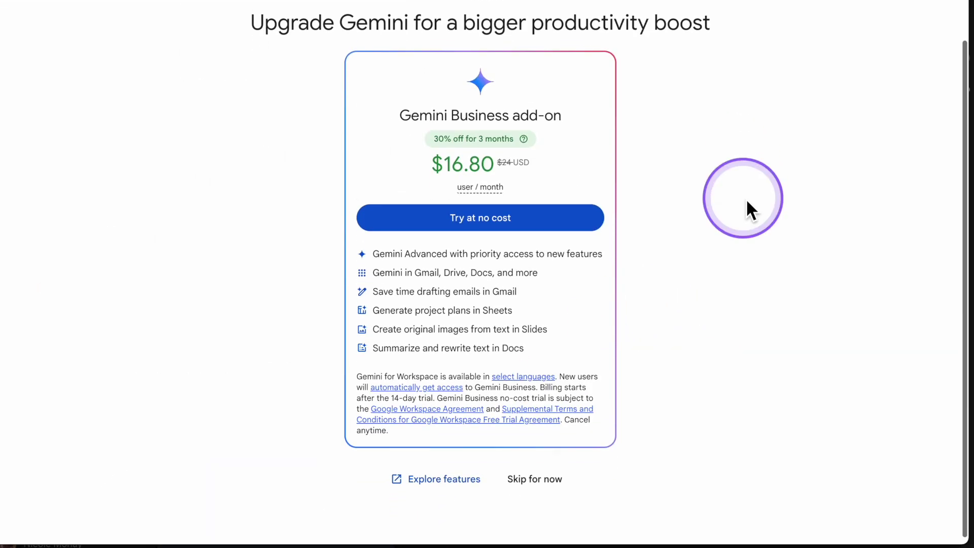
# Step: Decline the Gemini Business add-on and begin domain setup for shiftingten.com
pyautogui.scroll(1, 701, 156)
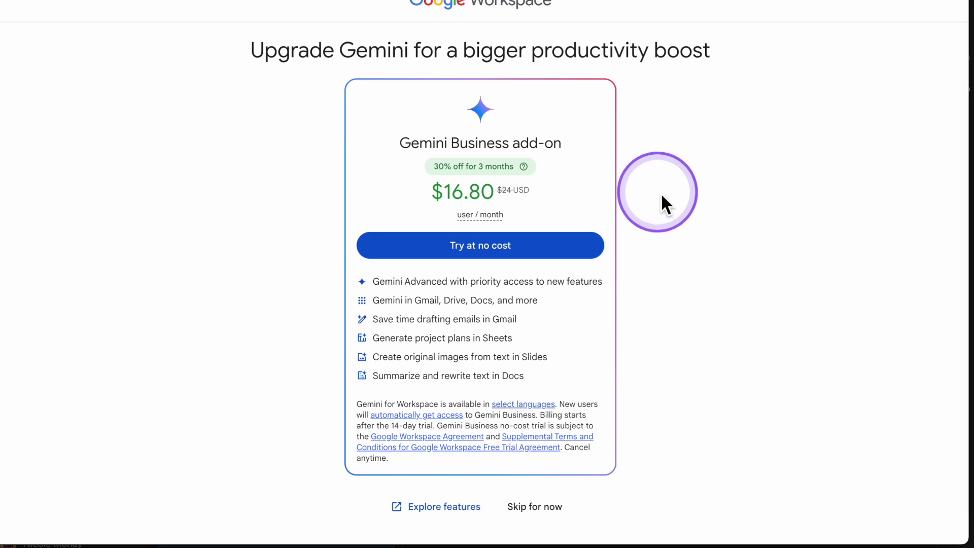
pyautogui.scroll(-1, 660, 193)
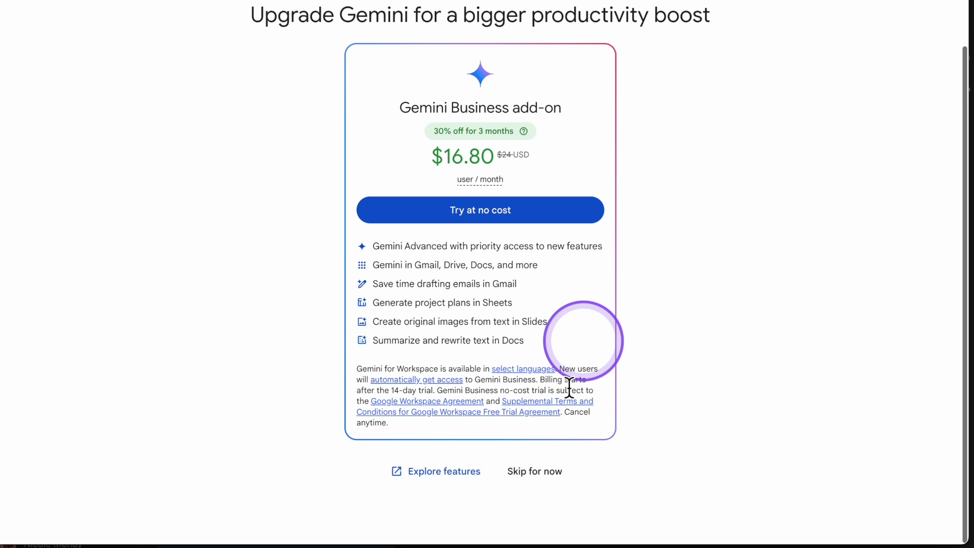
pyautogui.click(542, 470)
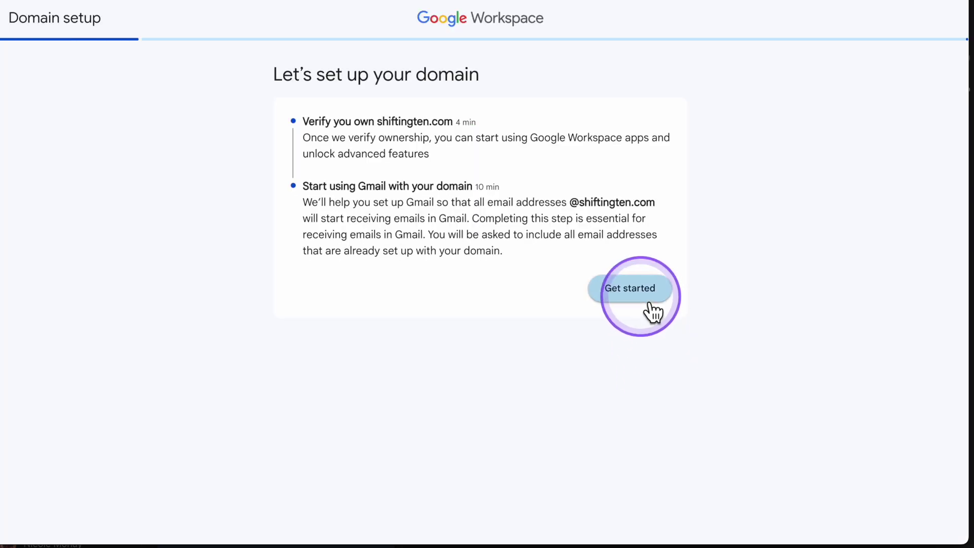
pyautogui.click(649, 303)
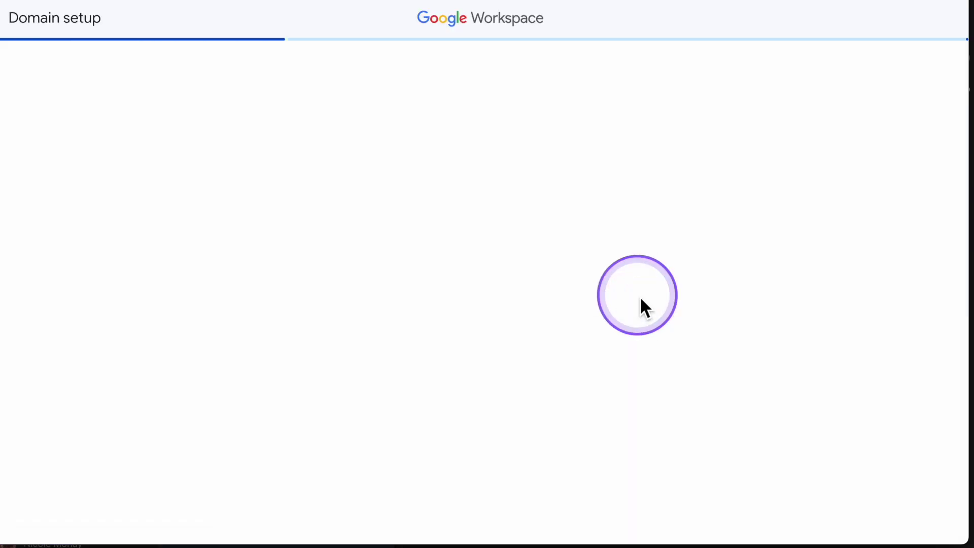
pyautogui.click(624, 247)
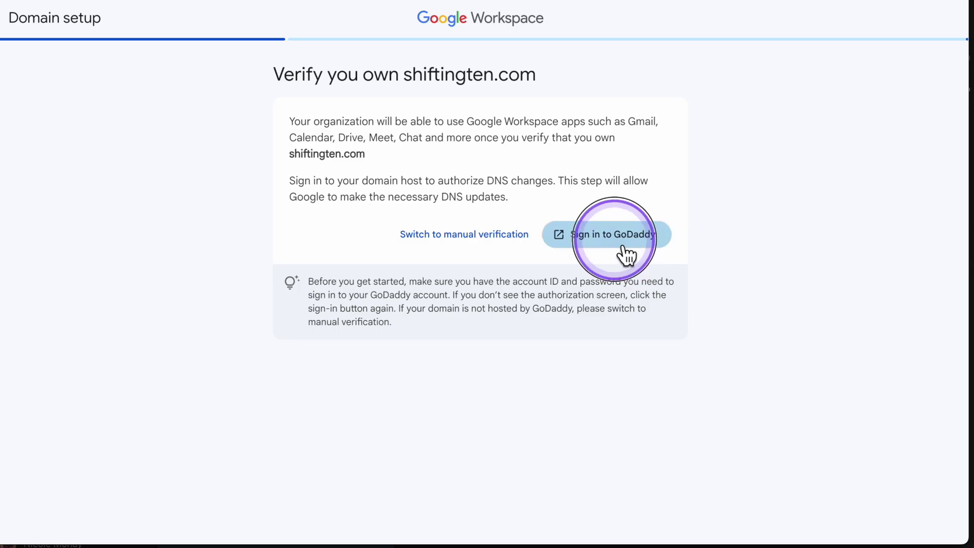
# Step: Sign in to GoDaddy and connect to authorize verification and Gmail setup for shiftingten.com
pyautogui.click(488, 307)
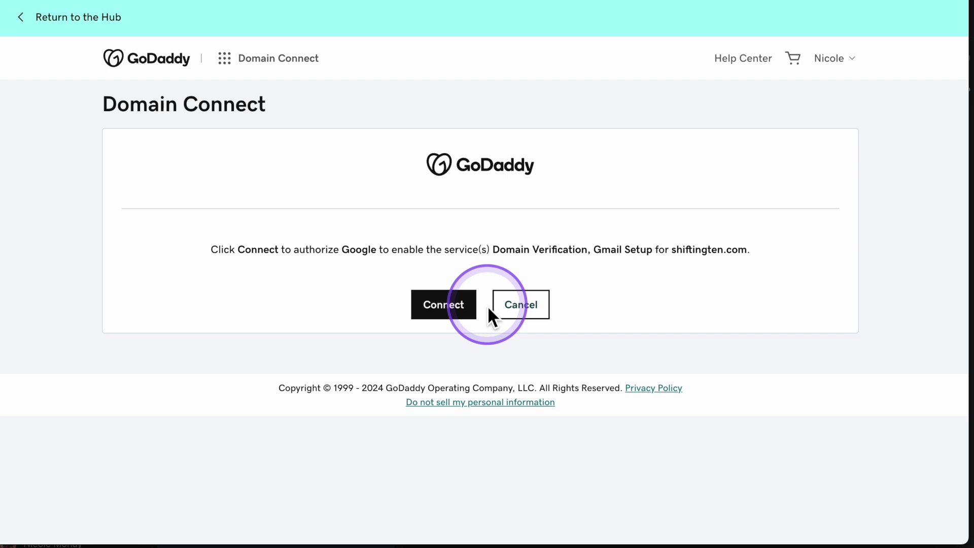
pyautogui.click(470, 305)
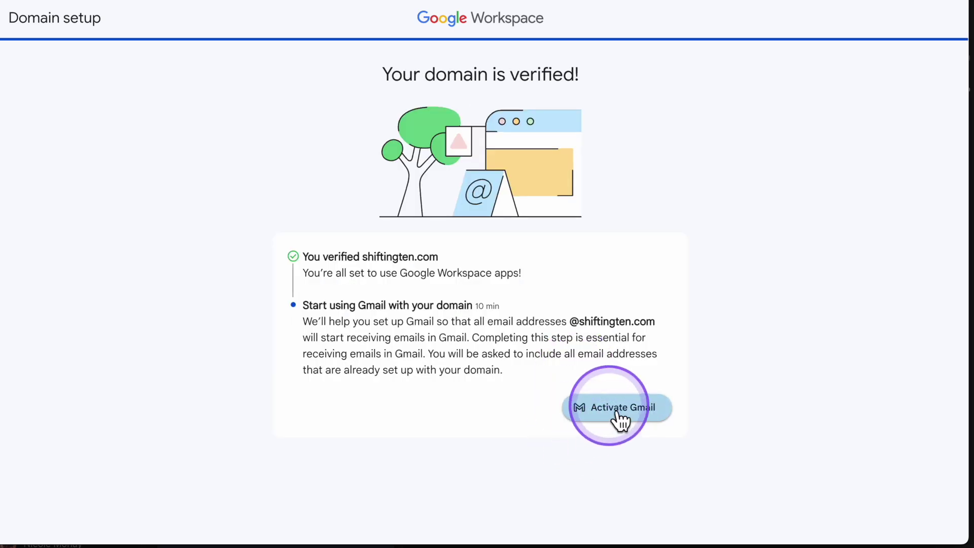
# Step: Activate Gmail for shiftingten.com, authorizing the MX record update through GoDaddy
pyautogui.click(619, 417)
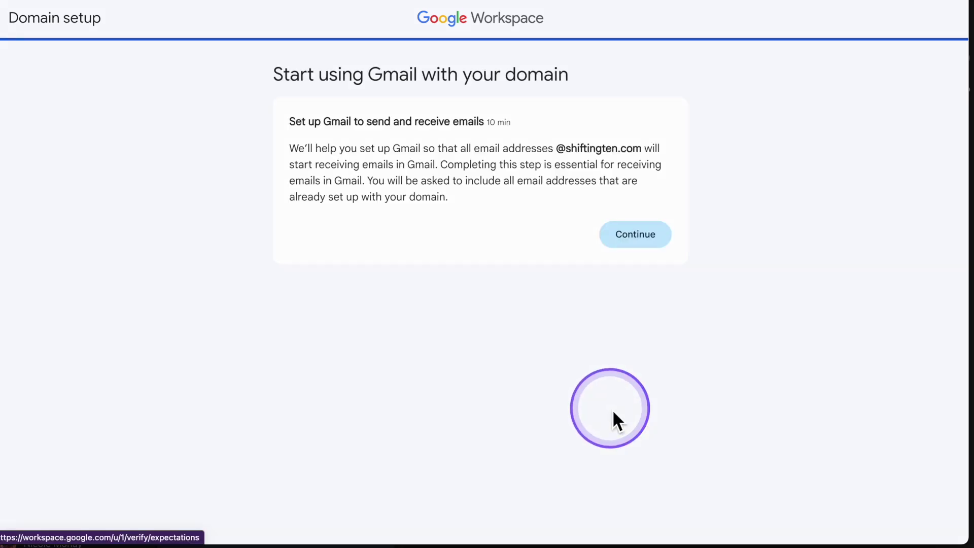
pyautogui.click(651, 244)
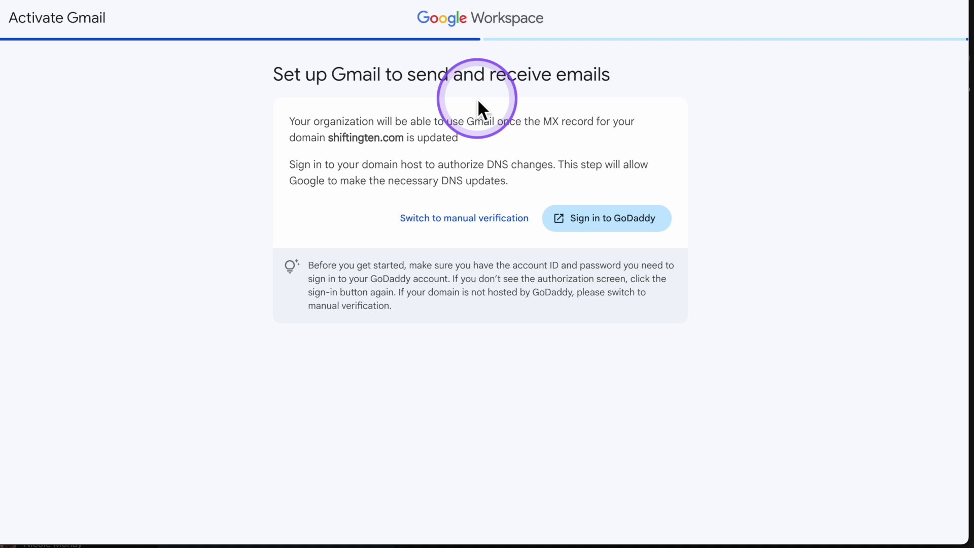
pyautogui.click(608, 228)
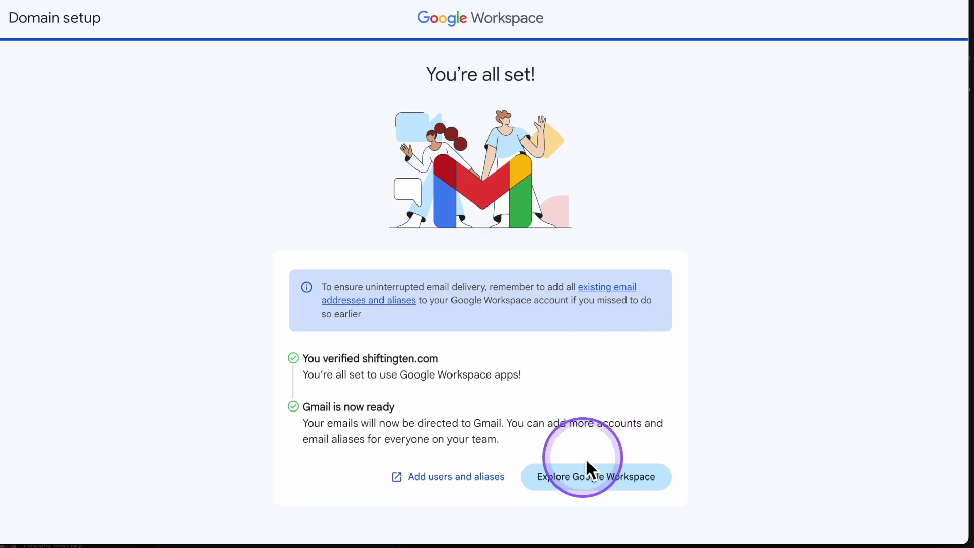
pyautogui.click(583, 482)
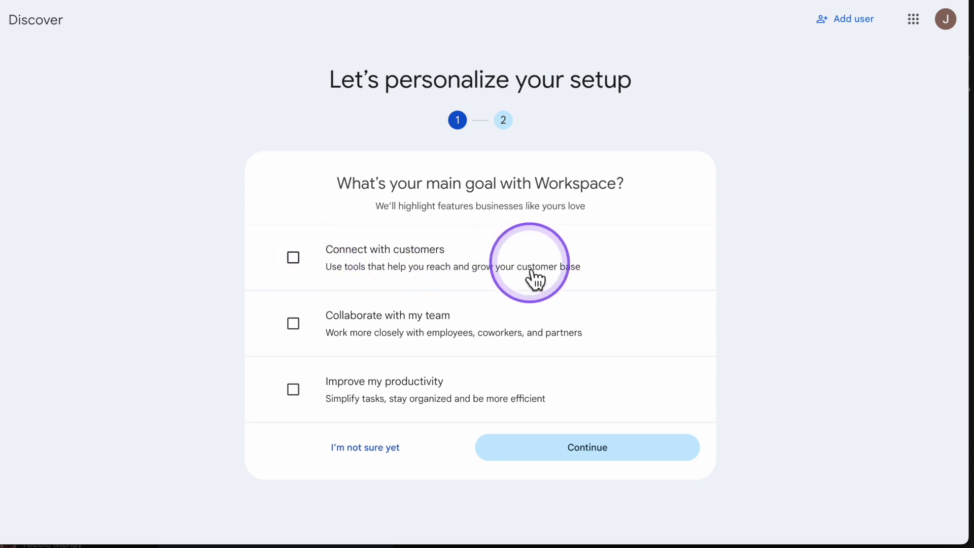
# Step: Skip the main goal; pick Gmail, Calendar, Drive, Docs, Sheets, Meet, Chat, Zoom, ChatGPT, Slack
pyautogui.click(398, 449)
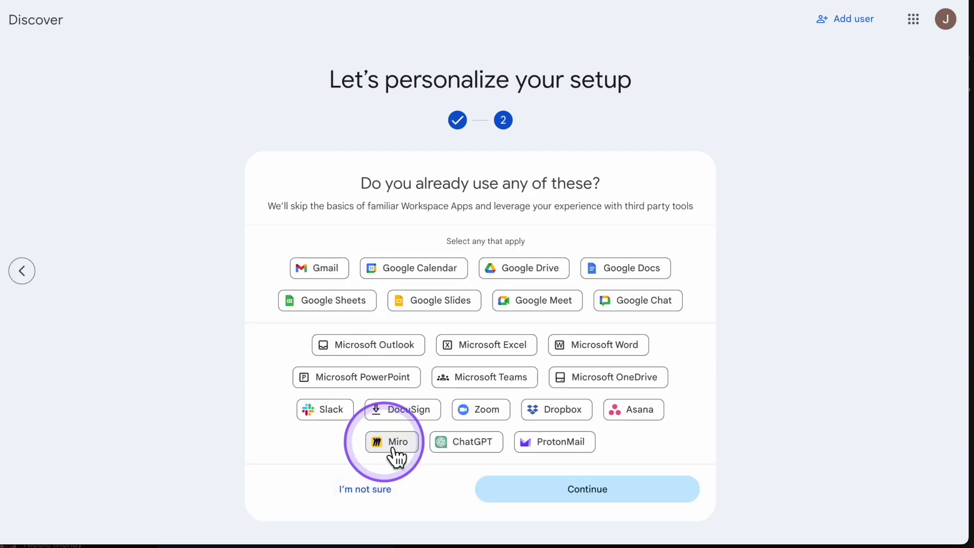
pyautogui.click(344, 276)
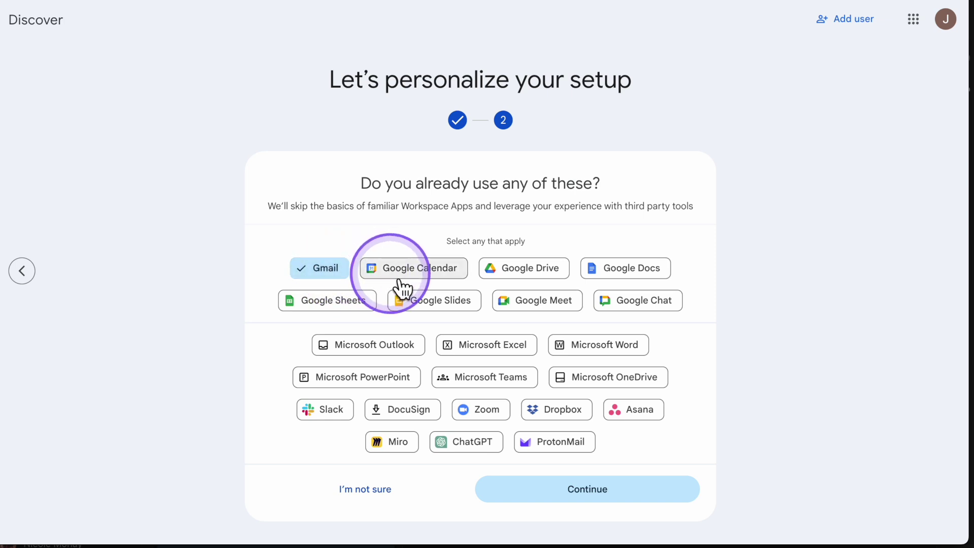
pyautogui.click(448, 281)
pyautogui.click(522, 279)
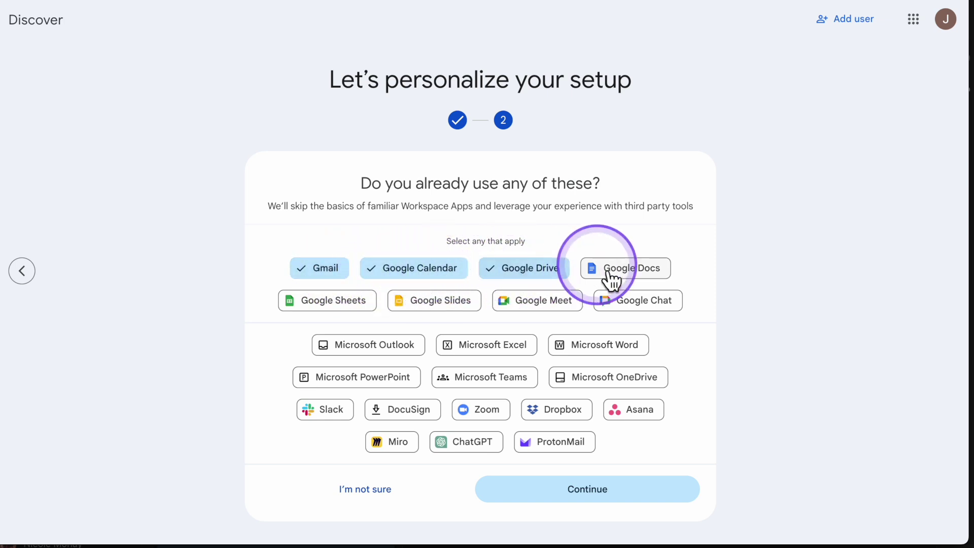
pyautogui.click(611, 279)
pyautogui.click(347, 307)
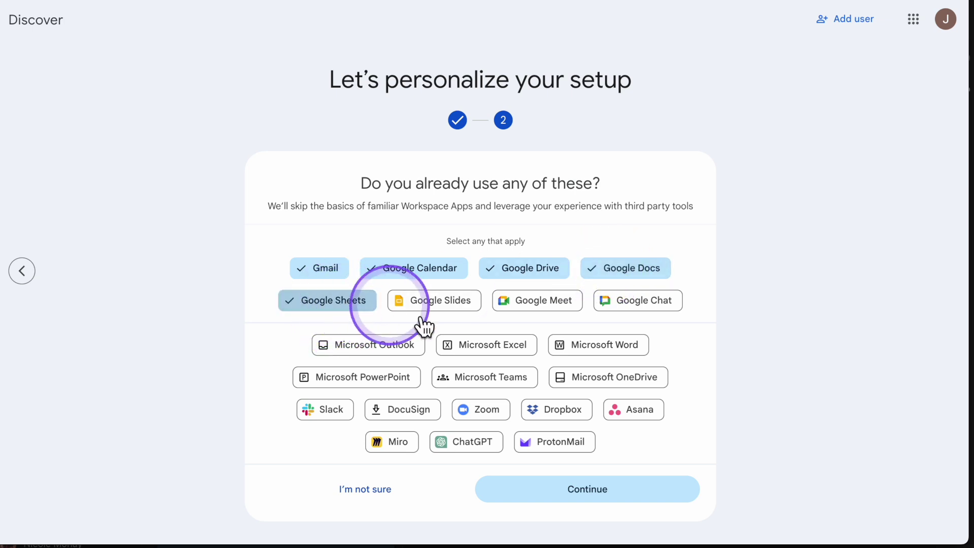
pyautogui.click(530, 310)
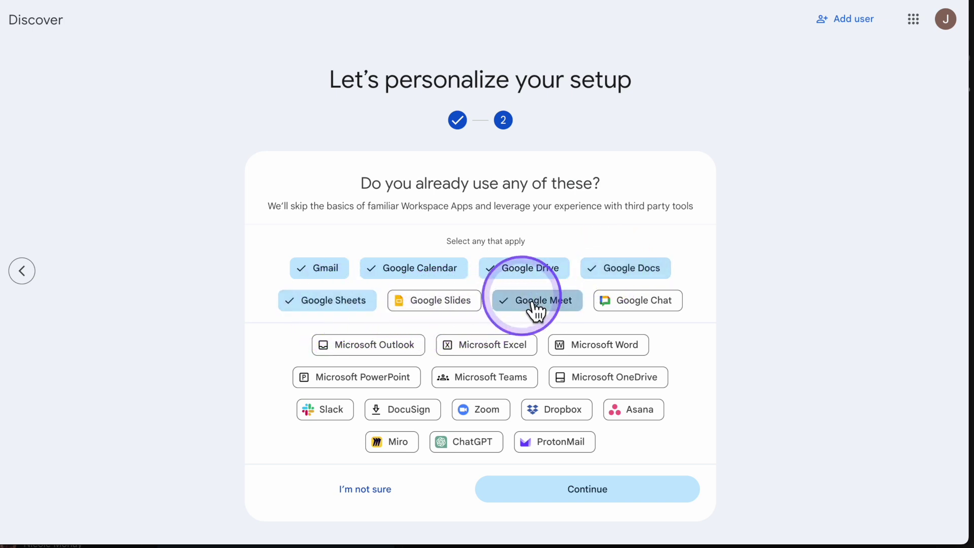
pyautogui.click(640, 307)
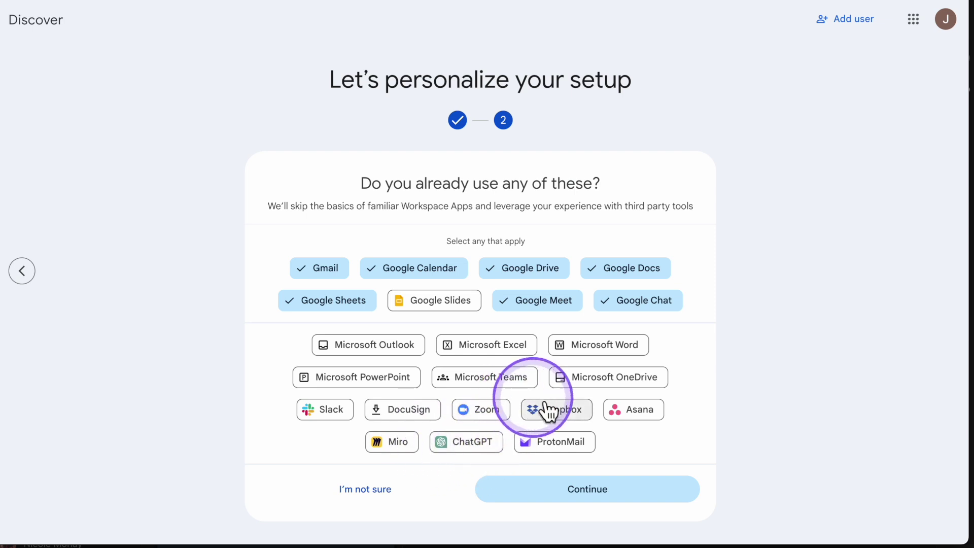
pyautogui.click(476, 420)
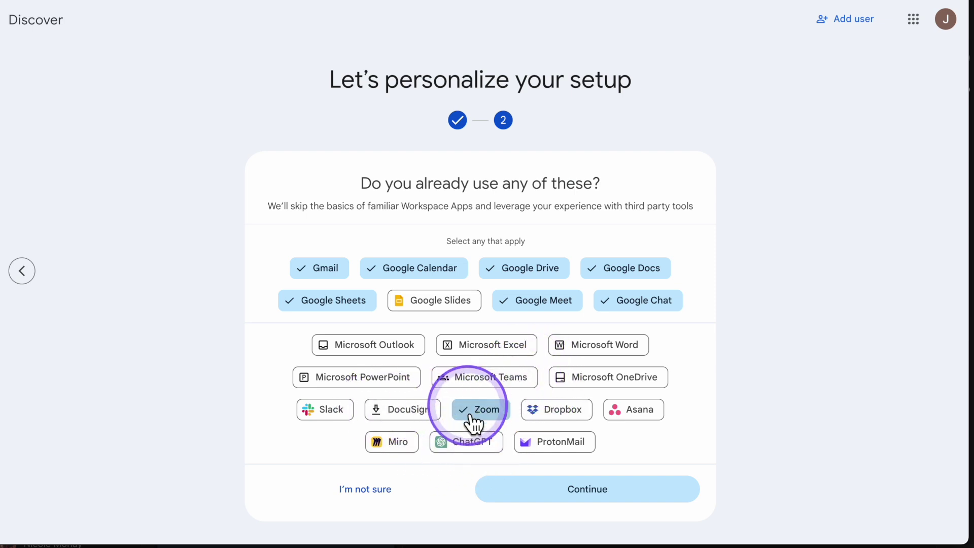
pyautogui.click(469, 449)
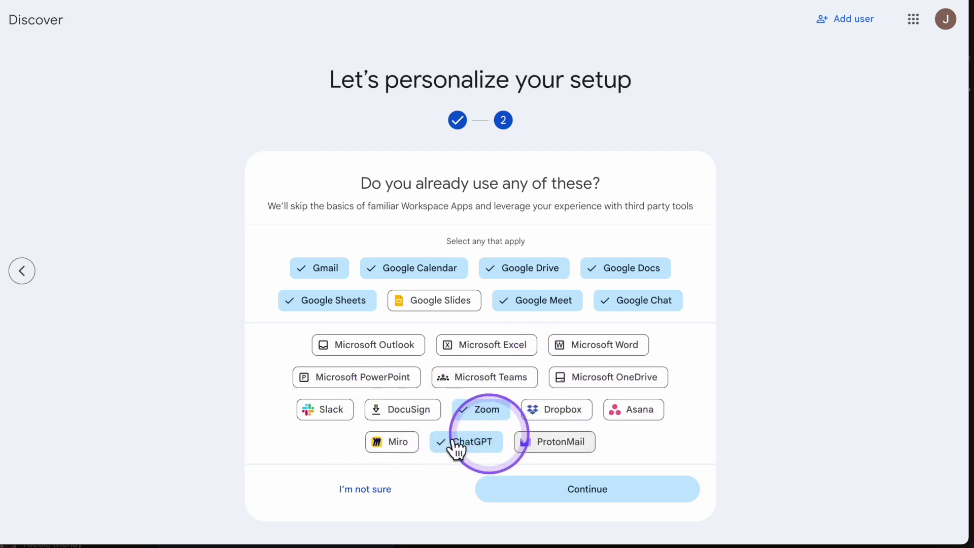
pyautogui.click(325, 408)
pyautogui.click(560, 498)
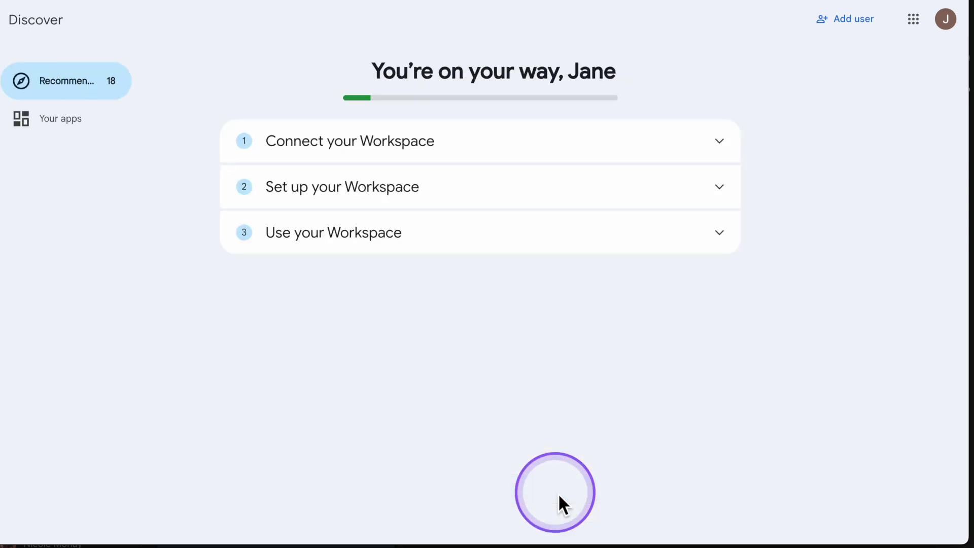
# Step: Expand Set up your Workspace on the Recommendations page to reveal the logo task
pyautogui.scroll(-2, 522, 322)
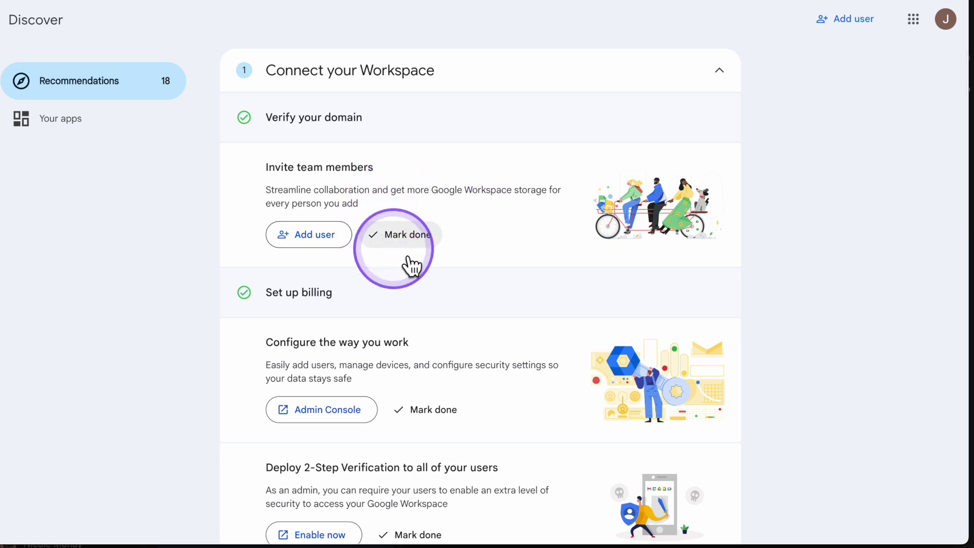
pyautogui.scroll(-3, 483, 223)
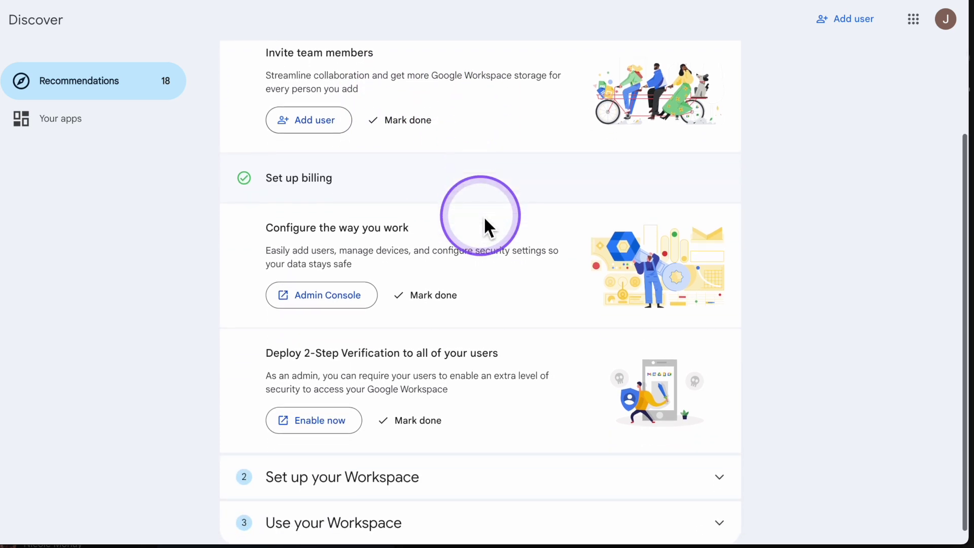
pyautogui.scroll(-1, 750, 483)
pyautogui.click(731, 471)
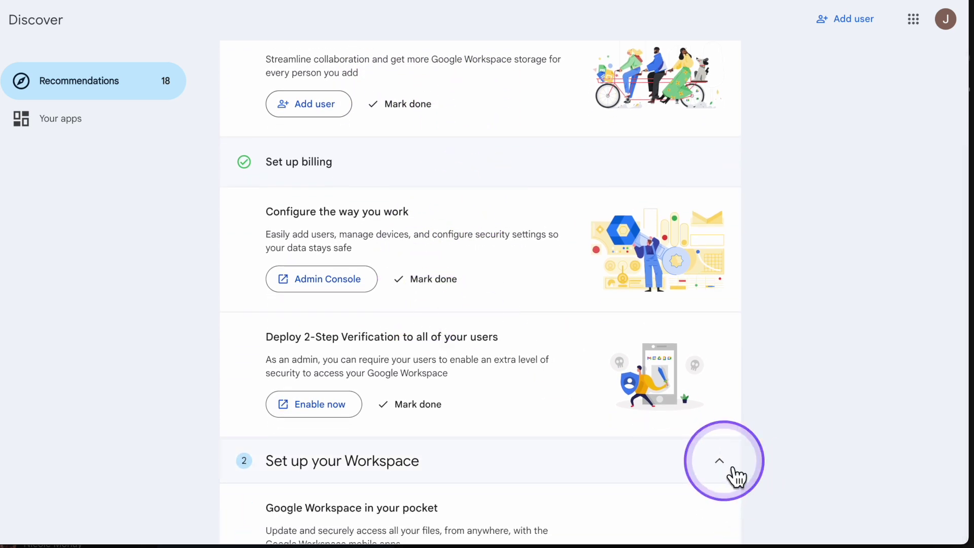
pyautogui.scroll(-5, 710, 472)
pyautogui.scroll(-3, 703, 412)
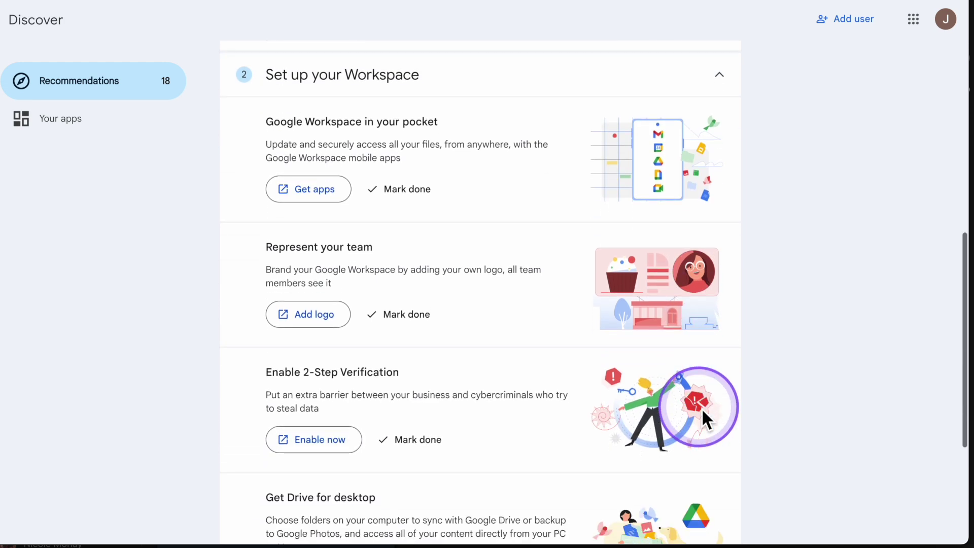
pyautogui.scroll(-2, 700, 398)
pyautogui.scroll(2, 698, 388)
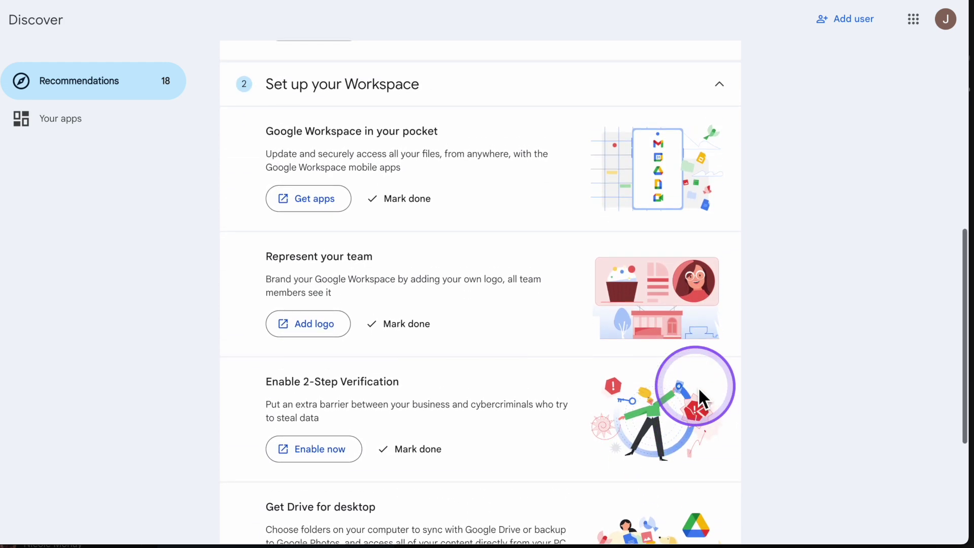
pyautogui.scroll(1, 698, 386)
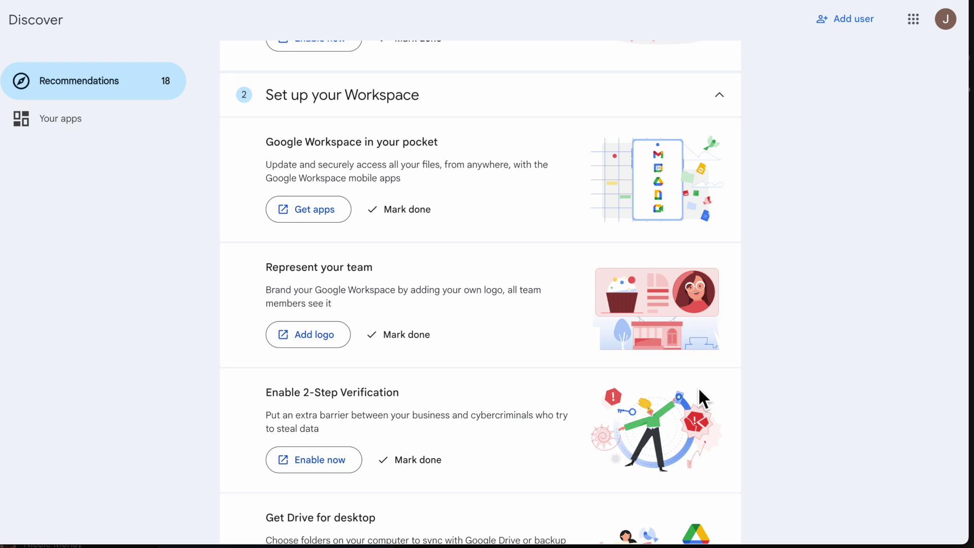
# Step: Upload a custom image as the workspace logo in Admin, then show Canva's uploaded images
pyautogui.click(337, 334)
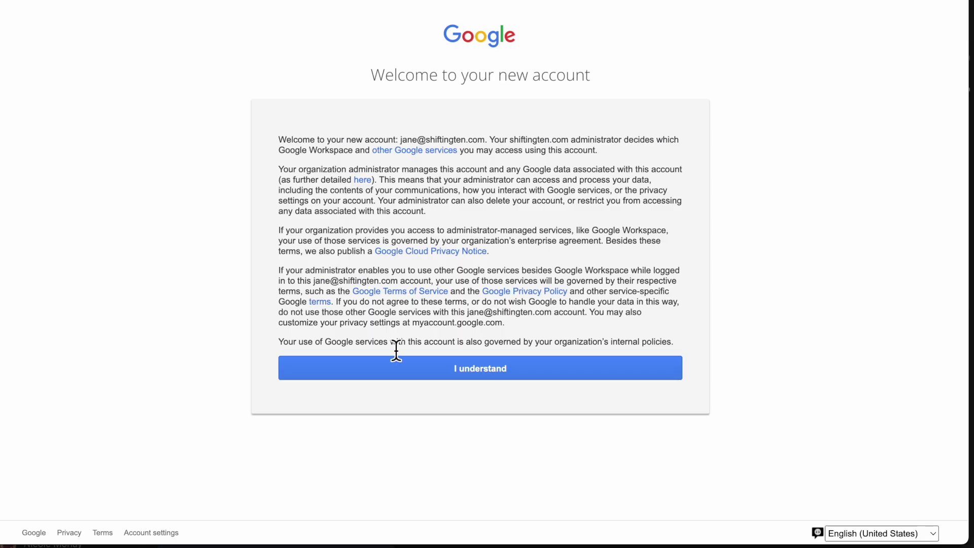
pyautogui.click(409, 369)
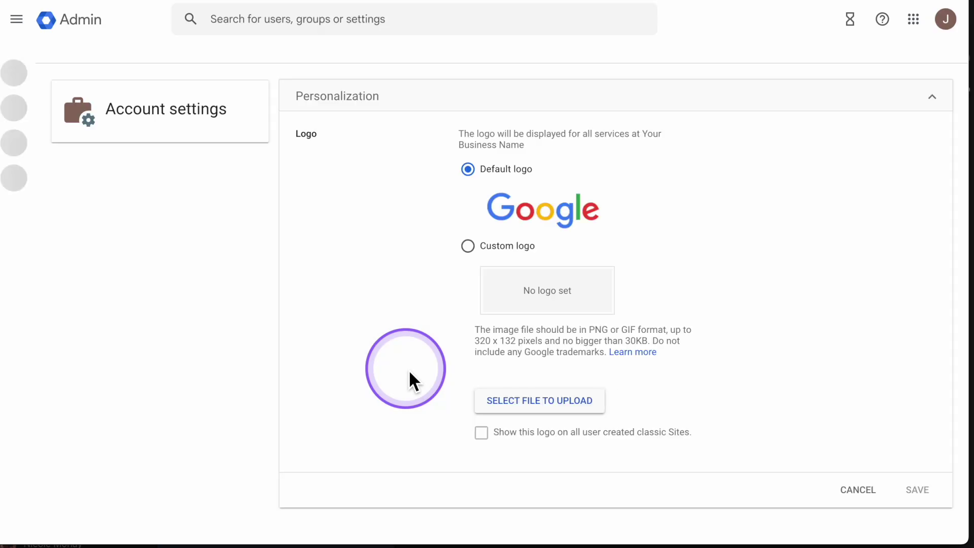
pyautogui.click(475, 256)
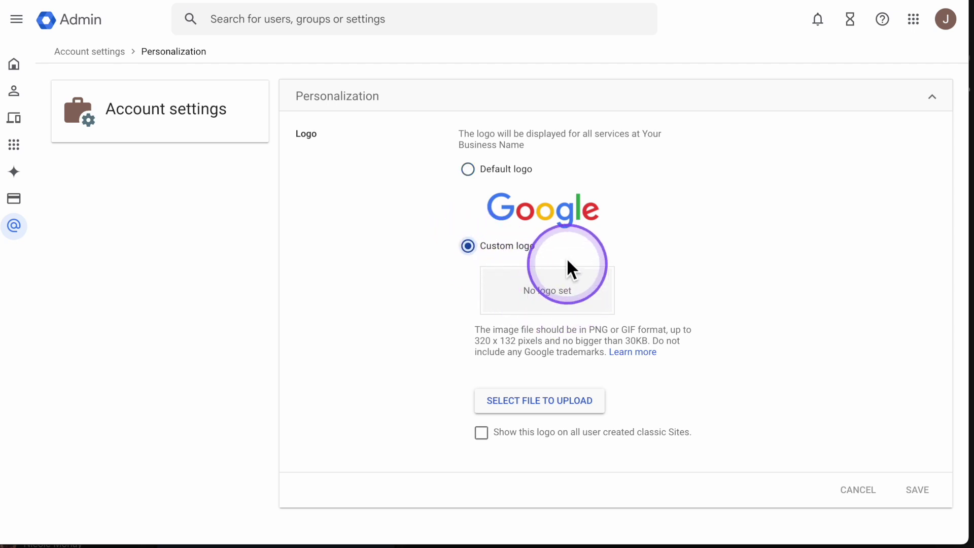
pyautogui.click(534, 407)
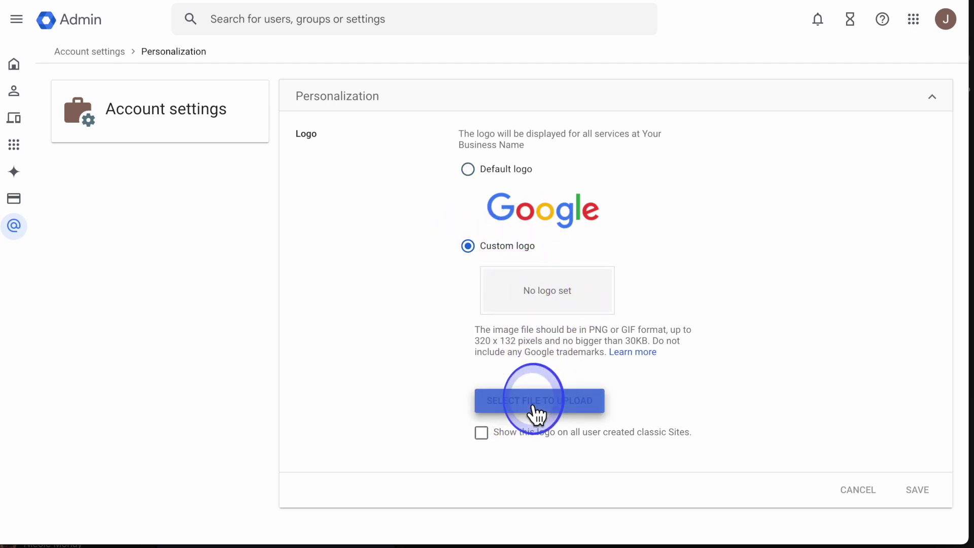
pyautogui.click(799, 465)
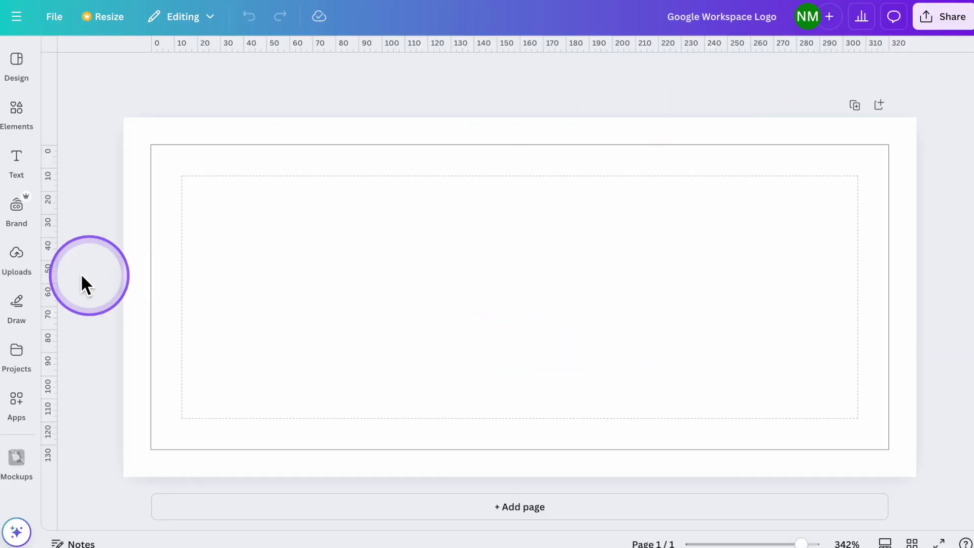
pyautogui.click(32, 267)
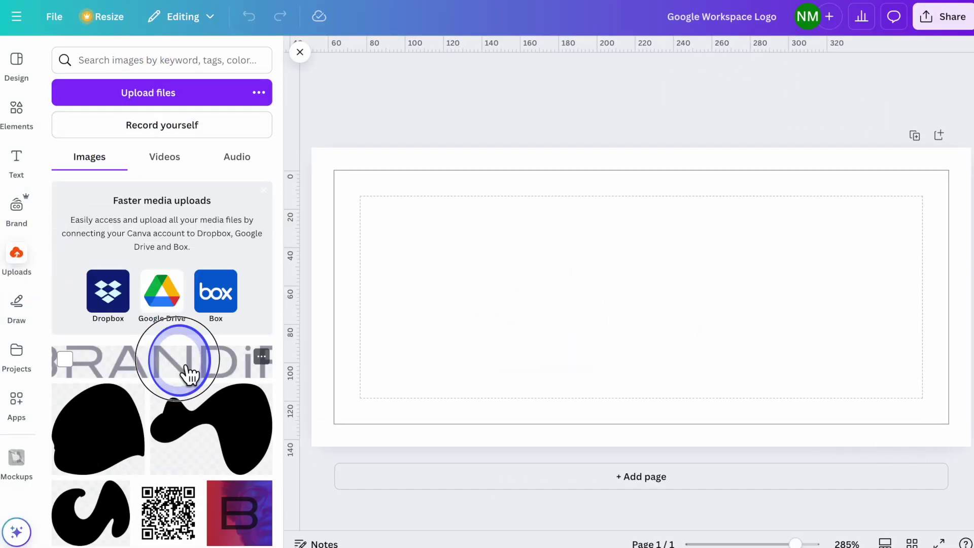
# Step: Place the uploaded BRANDiFi logo on the Canva page and stretch it across the width
pyautogui.click(188, 374)
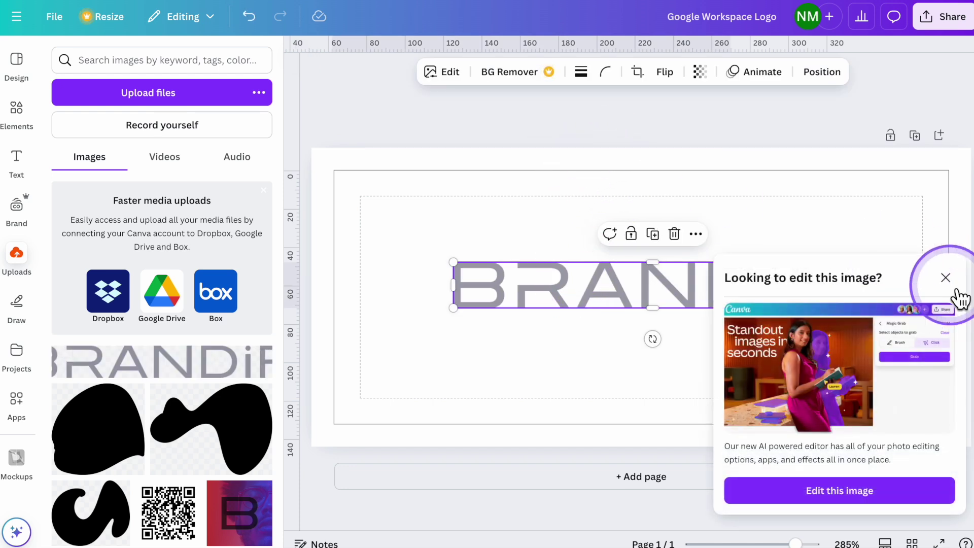
pyautogui.click(954, 290)
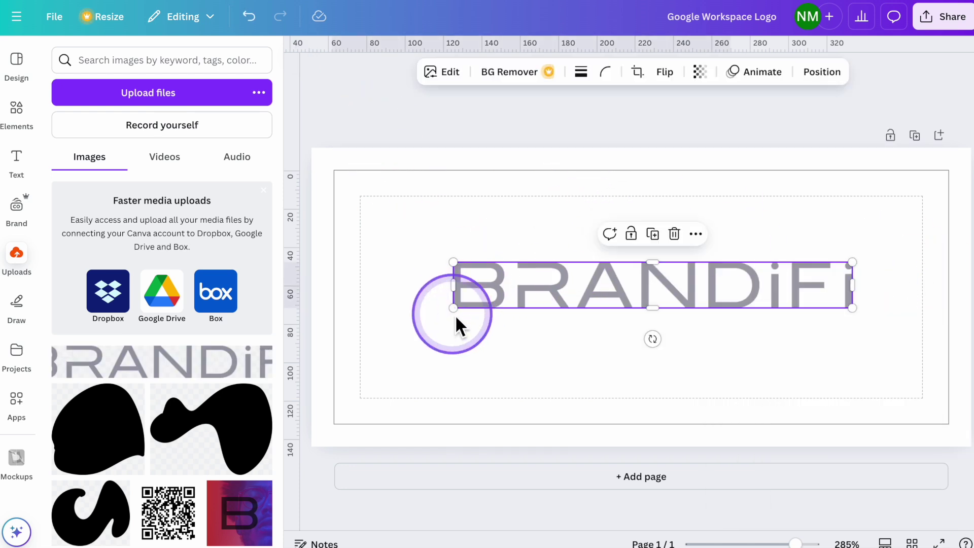
pyautogui.moveTo(456, 317); pyautogui.dragTo(376, 374)
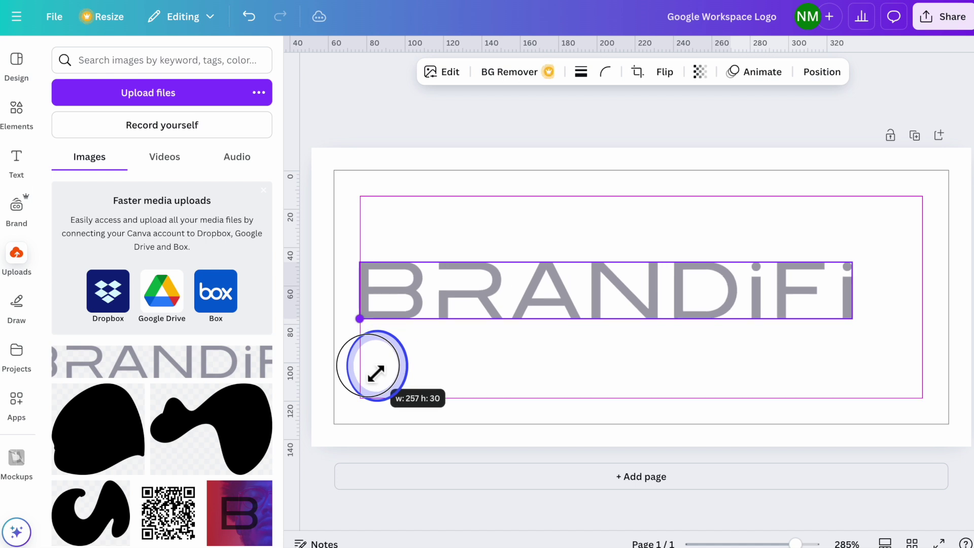
pyautogui.moveTo(861, 326); pyautogui.dragTo(924, 359)
pyautogui.click(815, 105)
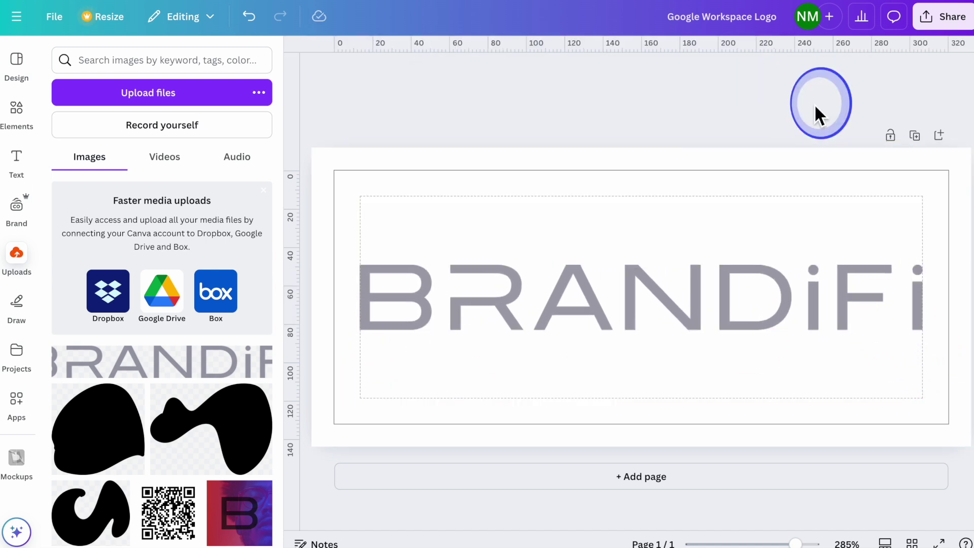
# Step: Download the design as a PNG with a transparent background
pyautogui.click(943, 18)
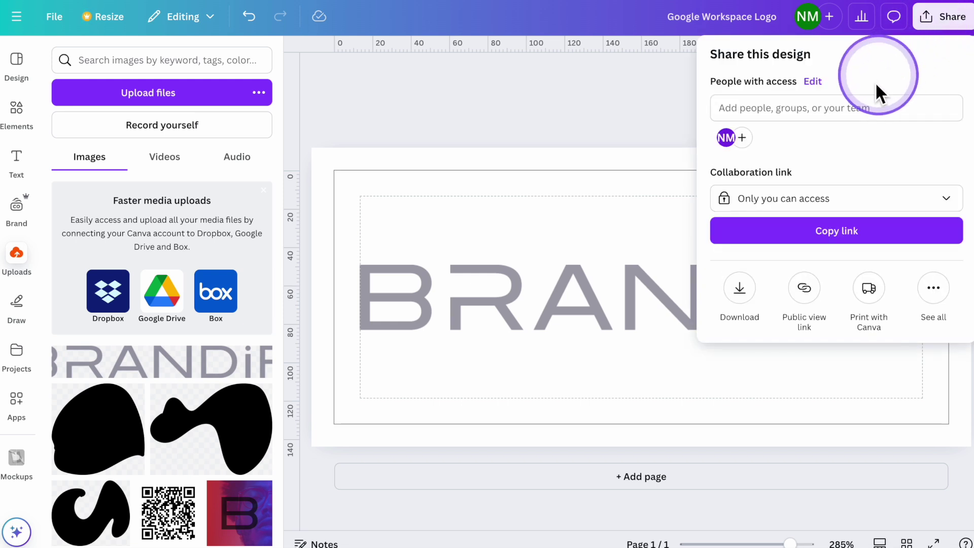
pyautogui.click(750, 301)
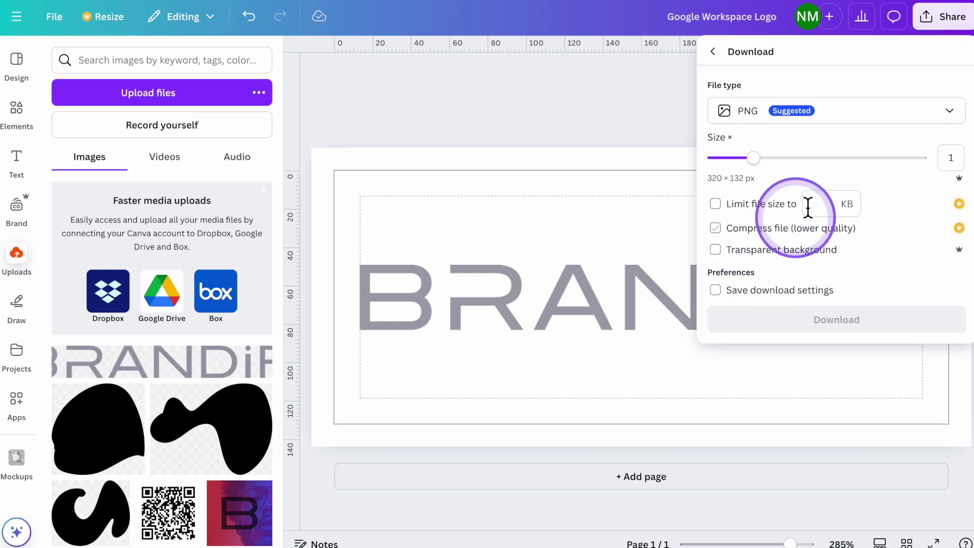
pyautogui.click(732, 253)
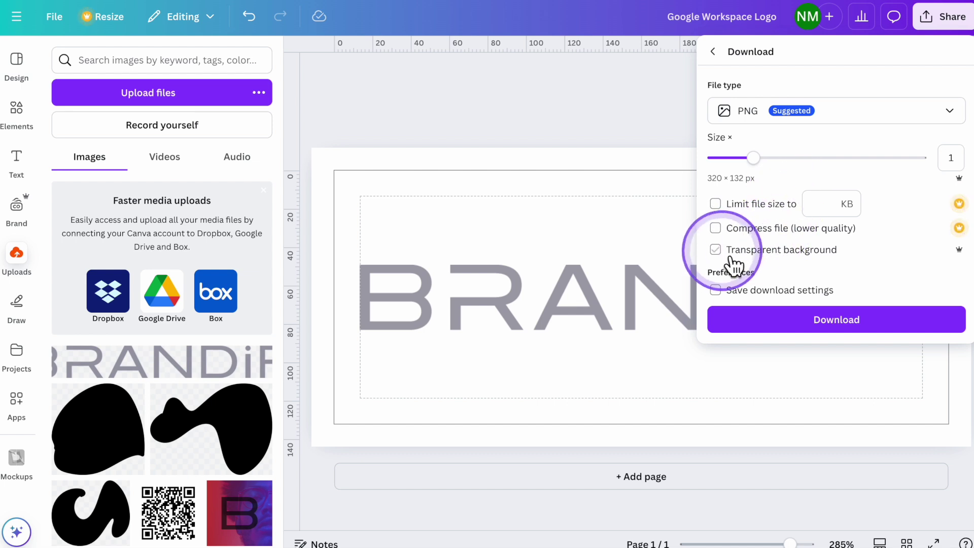
pyautogui.click(730, 260)
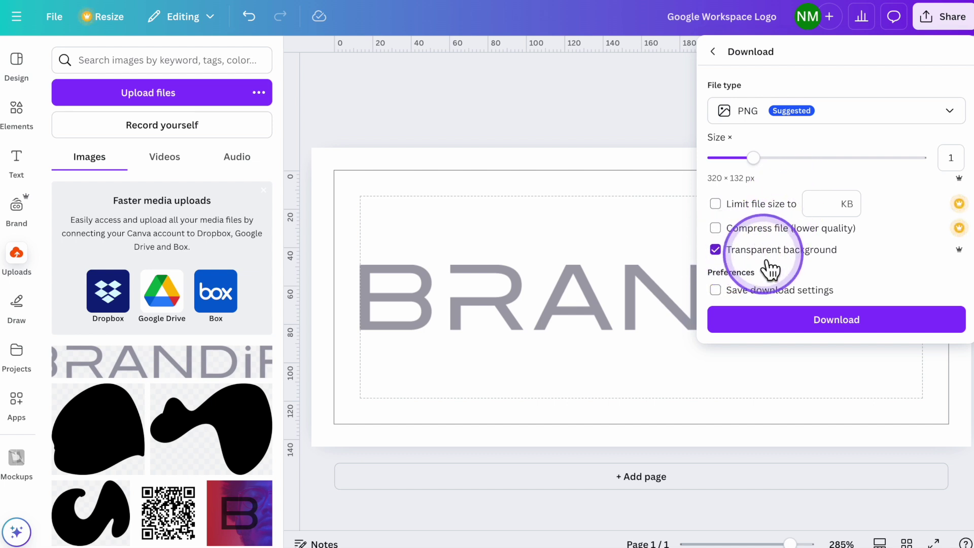
pyautogui.click(794, 329)
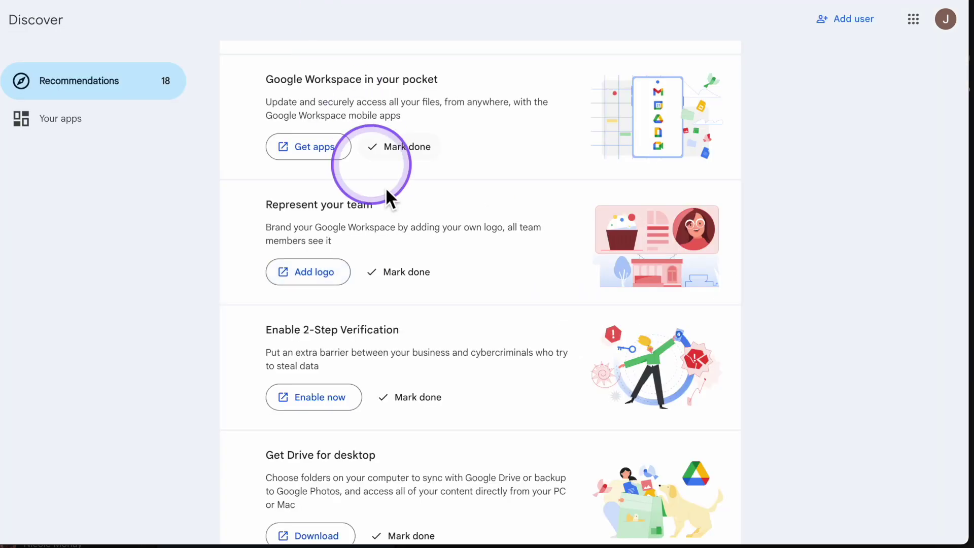
# Step: Scroll down through the Discover recommendations list
pyautogui.scroll(-2, 393, 202)
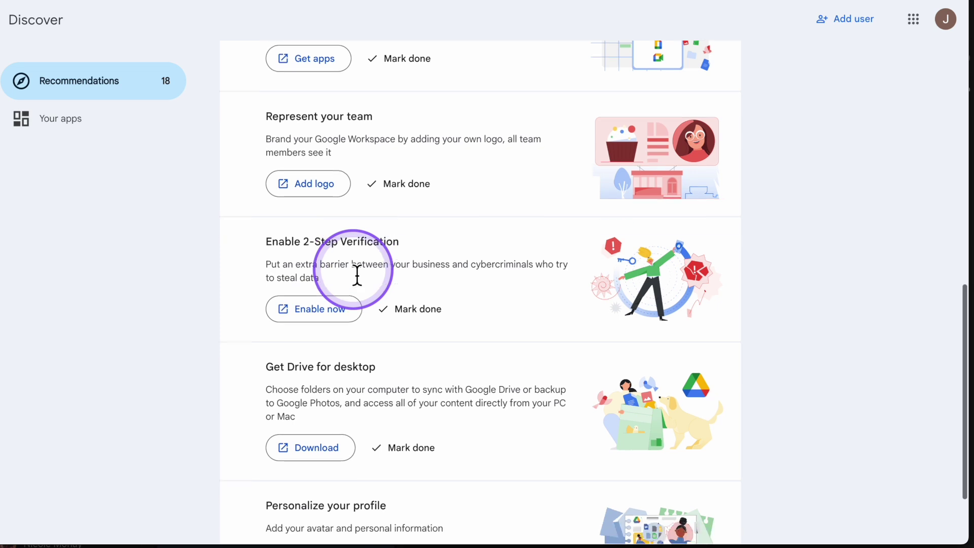
# Step: Launch the Admin console from the Google apps grid and manage Users
pyautogui.scroll(9, 357, 276)
pyautogui.click(917, 26)
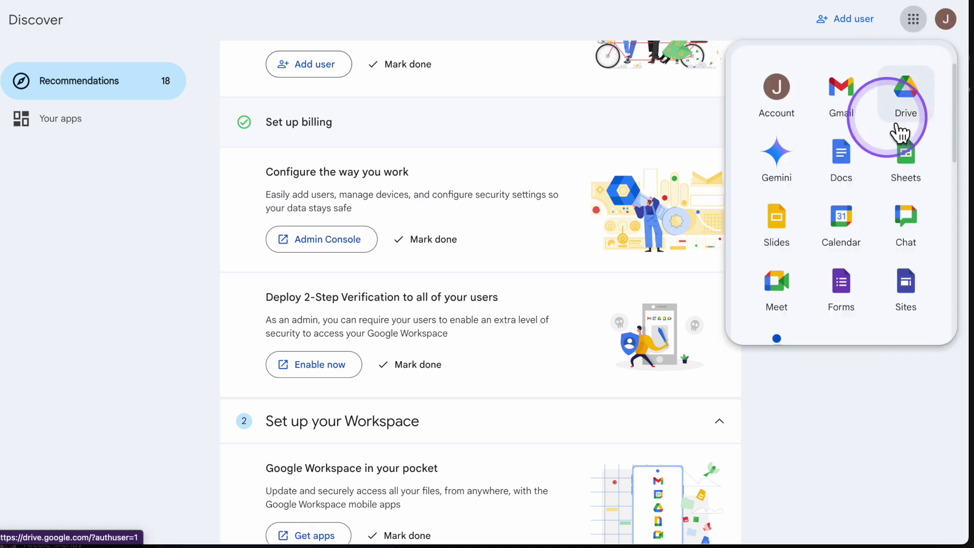
pyautogui.scroll(-5, 898, 128)
pyautogui.scroll(-3, 899, 132)
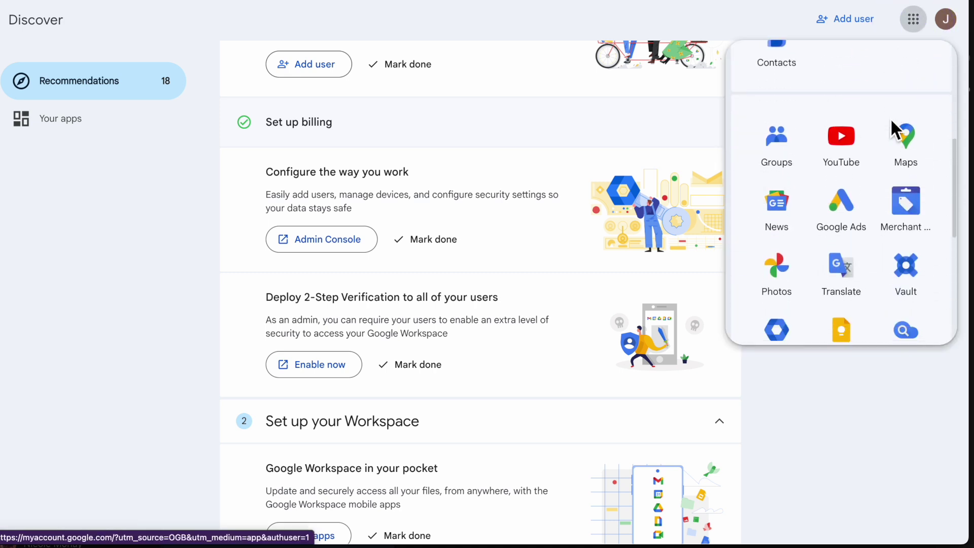
pyautogui.click(797, 234)
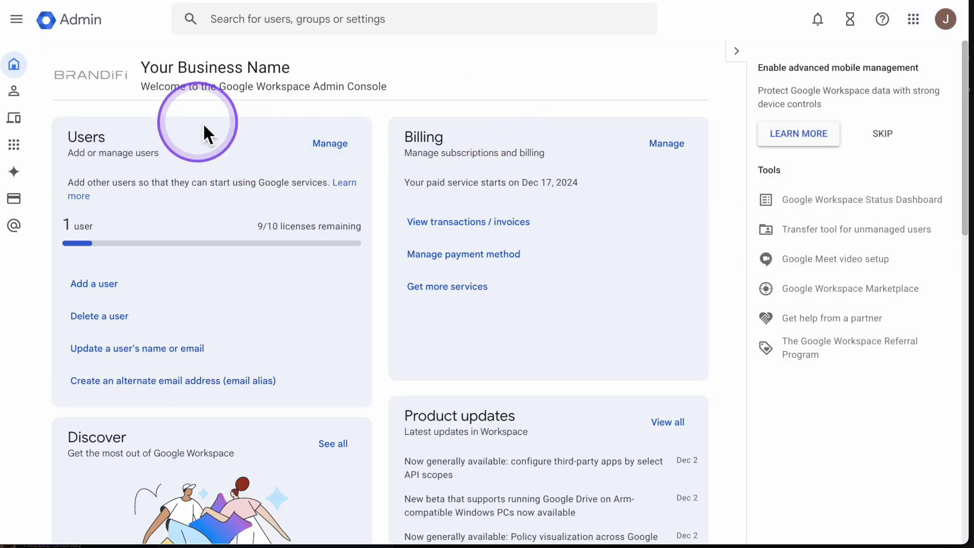
pyautogui.click(328, 146)
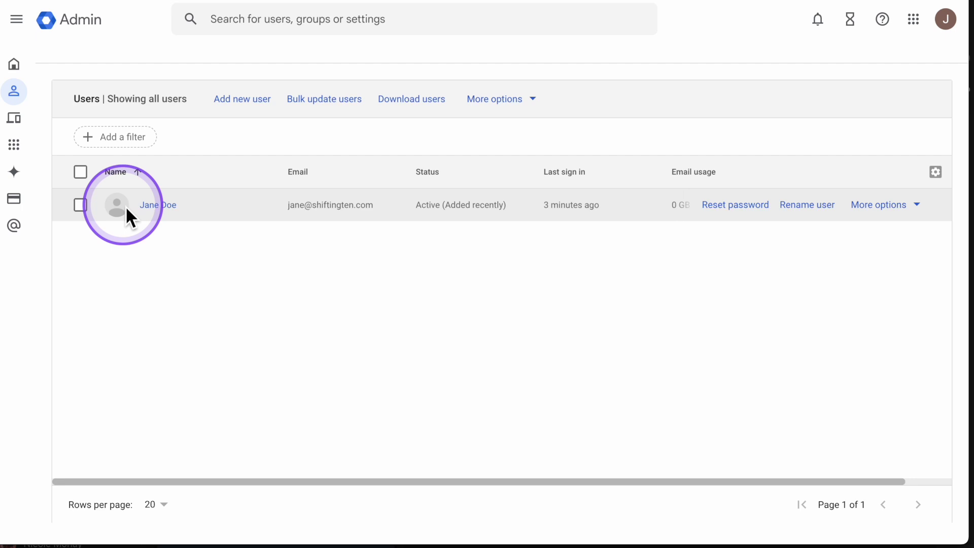
pyautogui.click(172, 207)
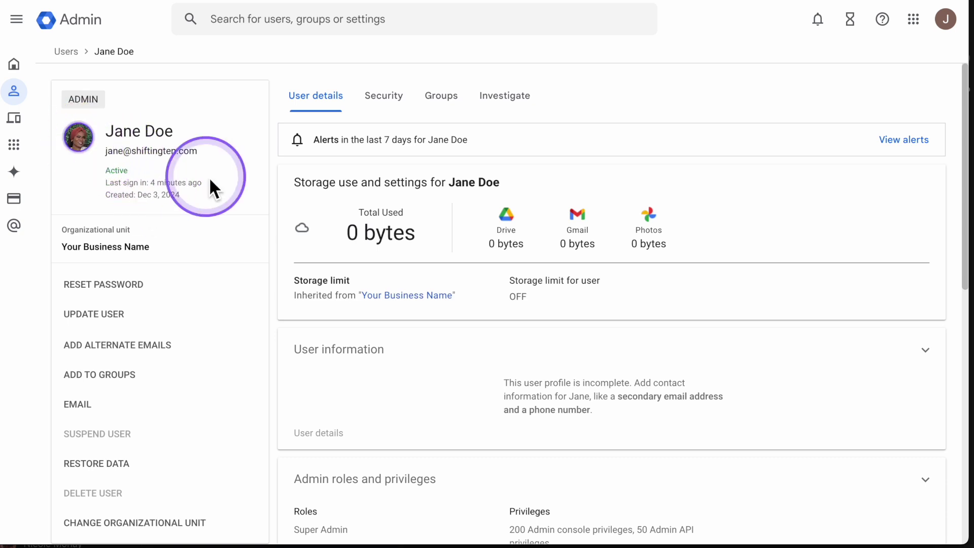
pyautogui.hotkey('alt', 'Left')
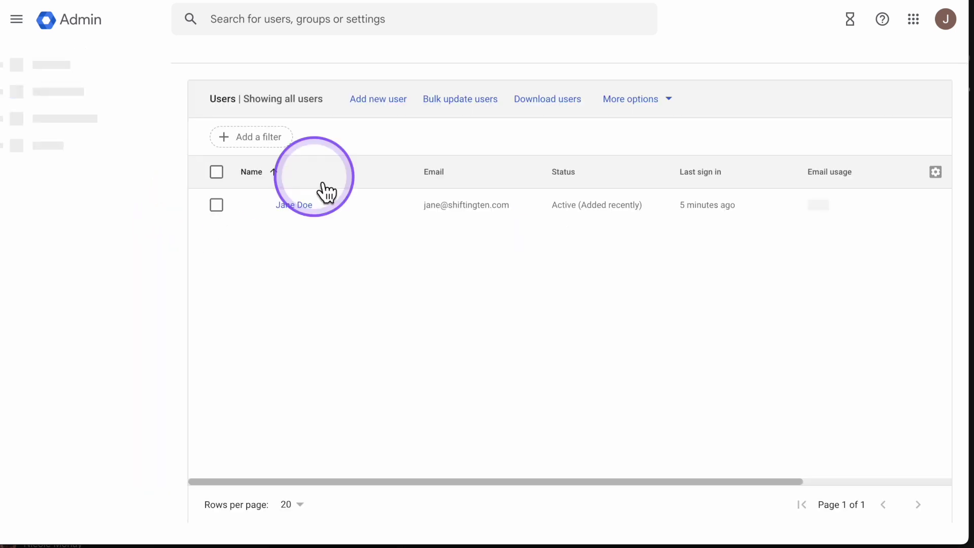
# Step: Add a new user with their first and last name and an automatically generated password
pyautogui.click(373, 101)
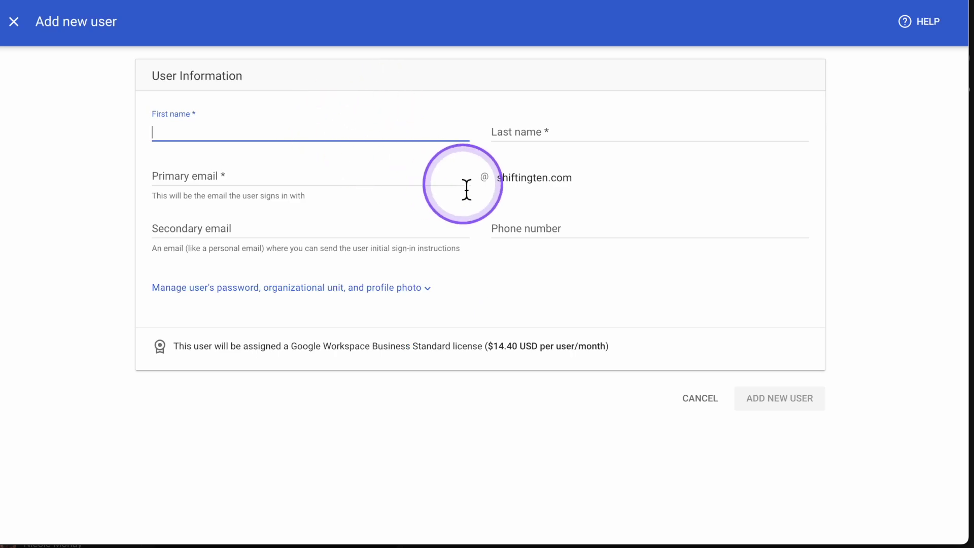
pyautogui.press('Tab')
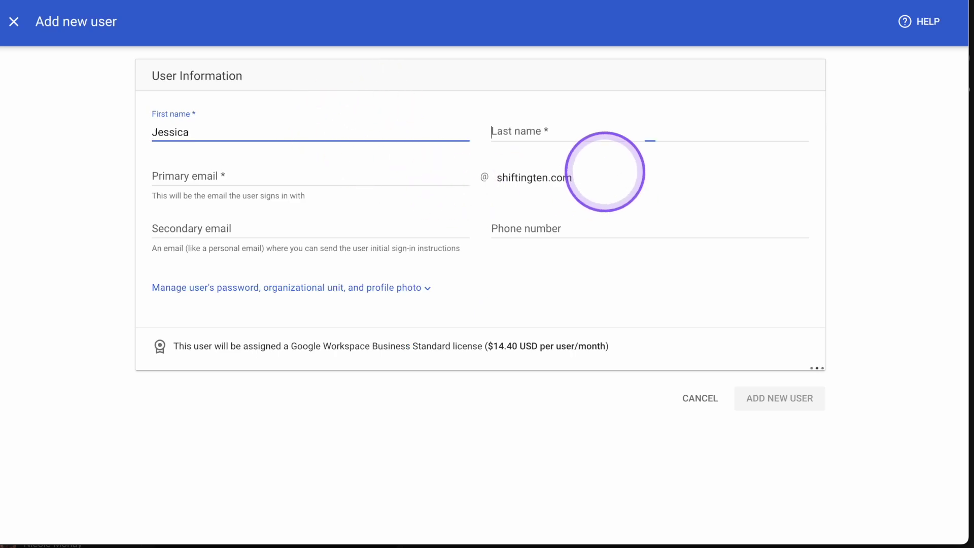
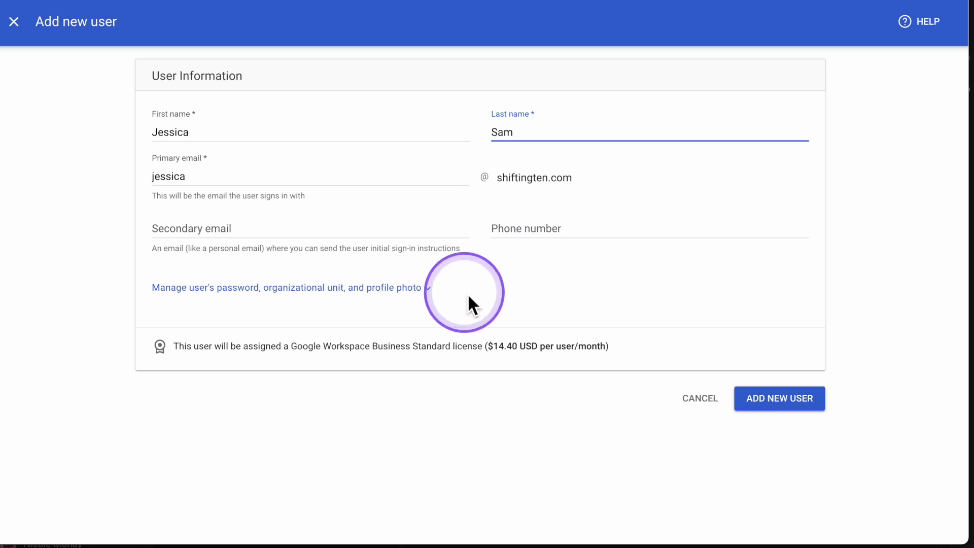
pyautogui.click(428, 287)
pyautogui.scroll(-1, 428, 294)
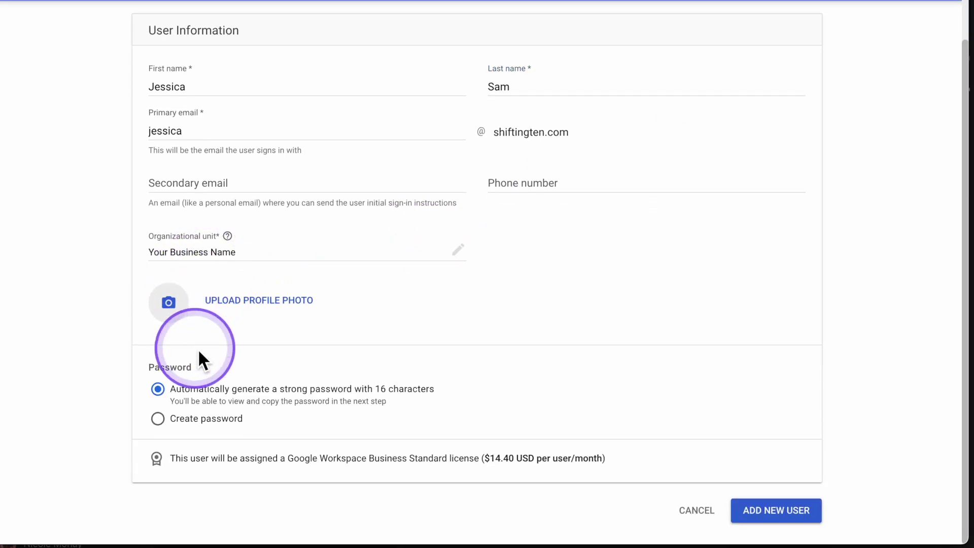
pyautogui.click(163, 419)
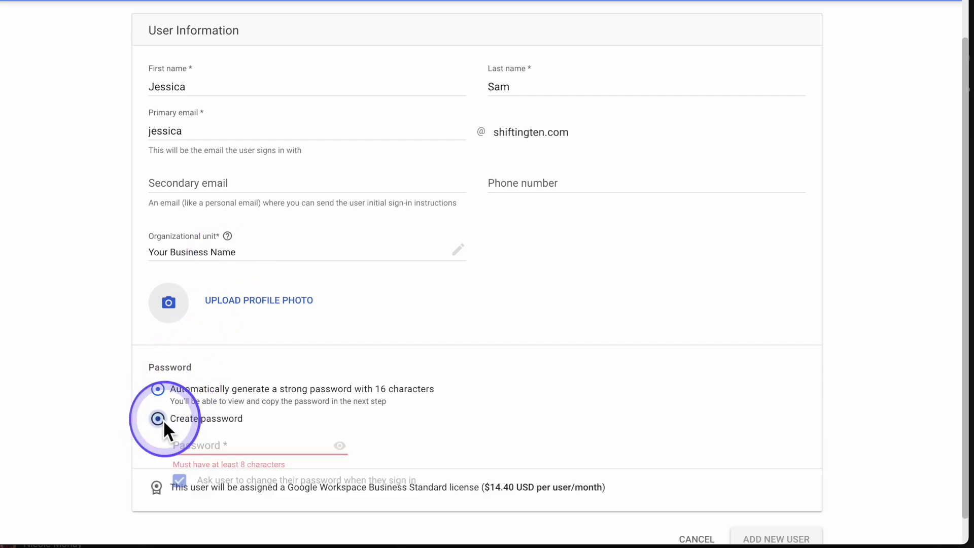
pyautogui.click(260, 391)
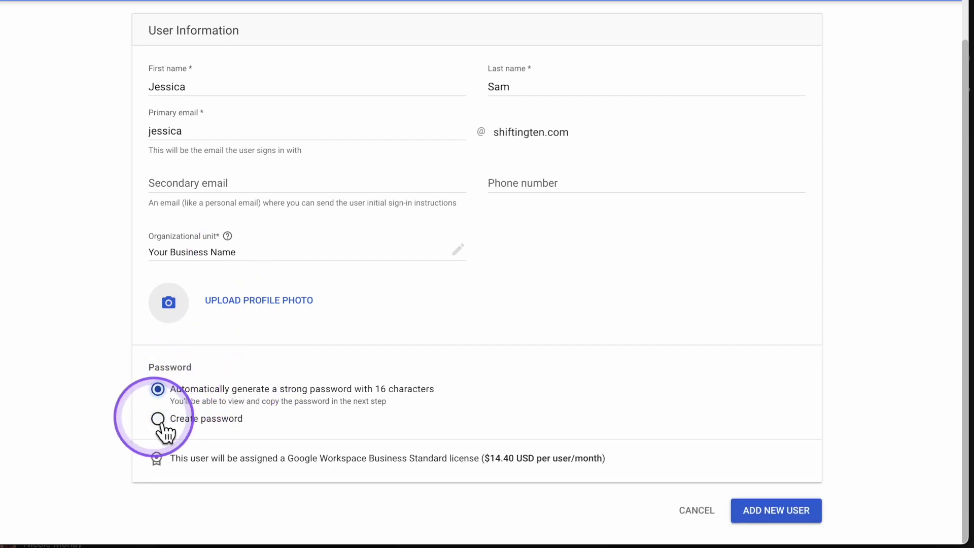
pyautogui.click(772, 513)
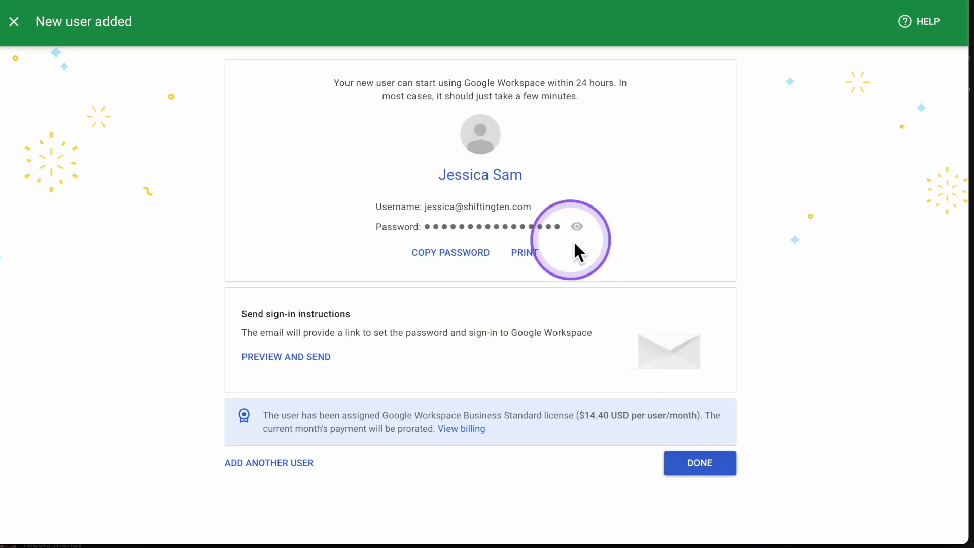
# Step: Cancel sending the sign-in instructions and go back to the Users list
pyautogui.click(310, 366)
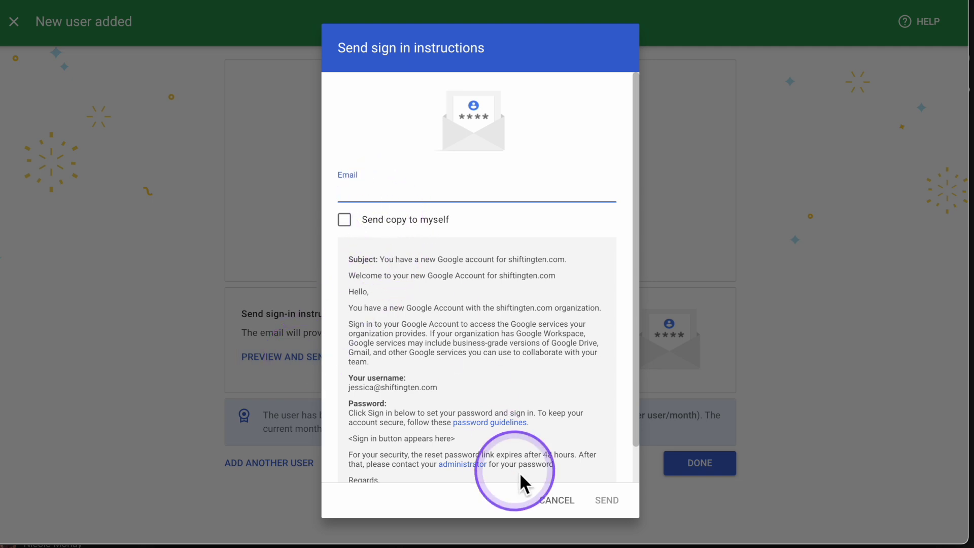
pyautogui.click(553, 500)
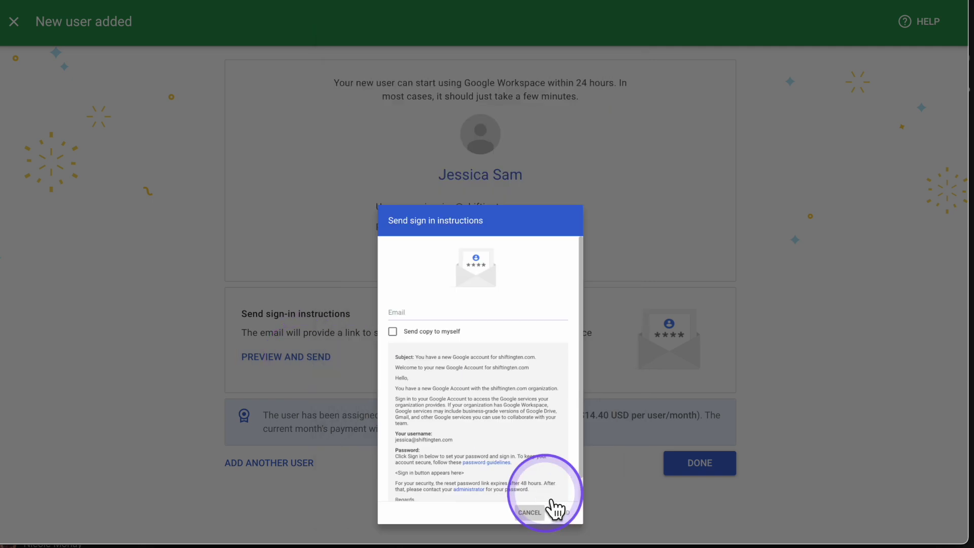
pyautogui.click(747, 249)
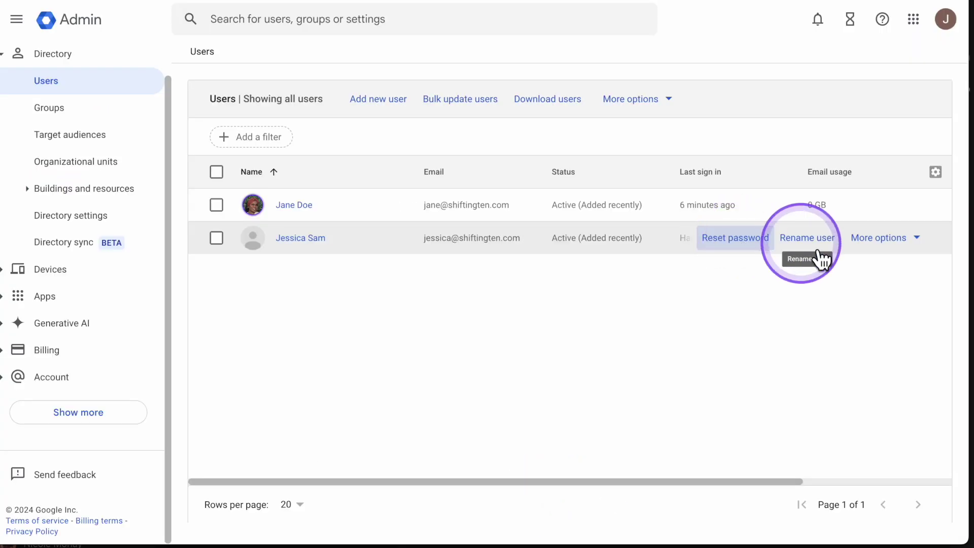
# Step: Open the More options menu on the new user's row
pyautogui.click(902, 246)
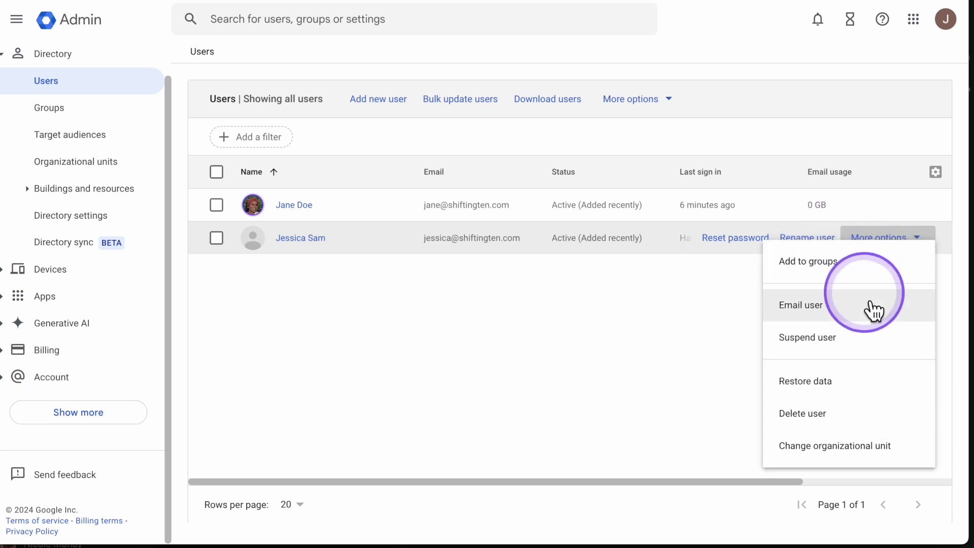
pyautogui.click(831, 422)
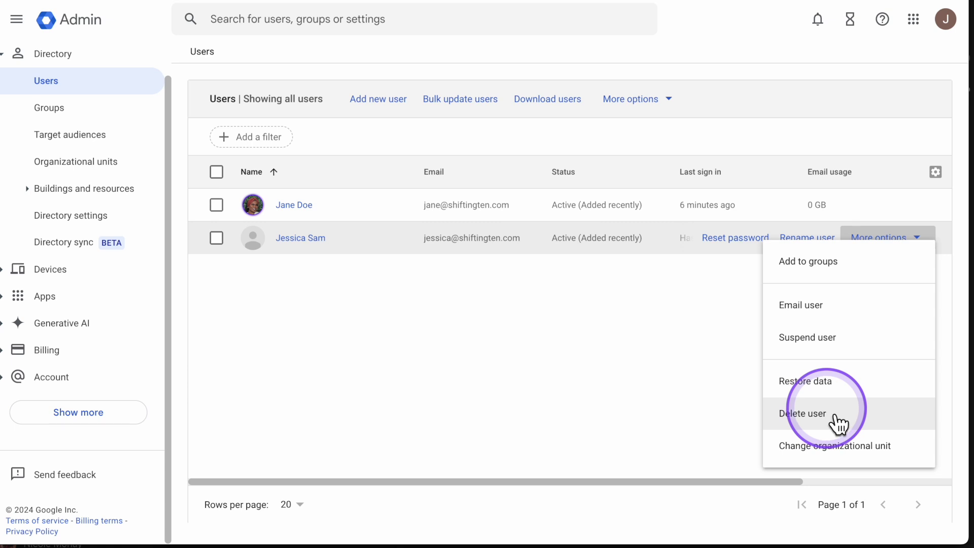